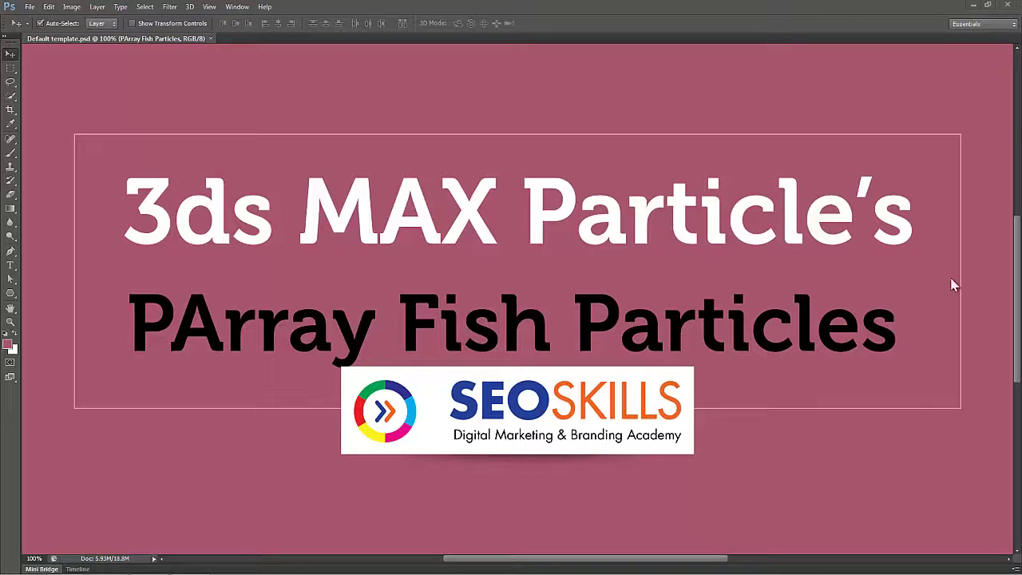
Minimize Photoshop and bring Chrome's Google tab to the front.
left_click(973, 5)
mouse_move(130, 568)
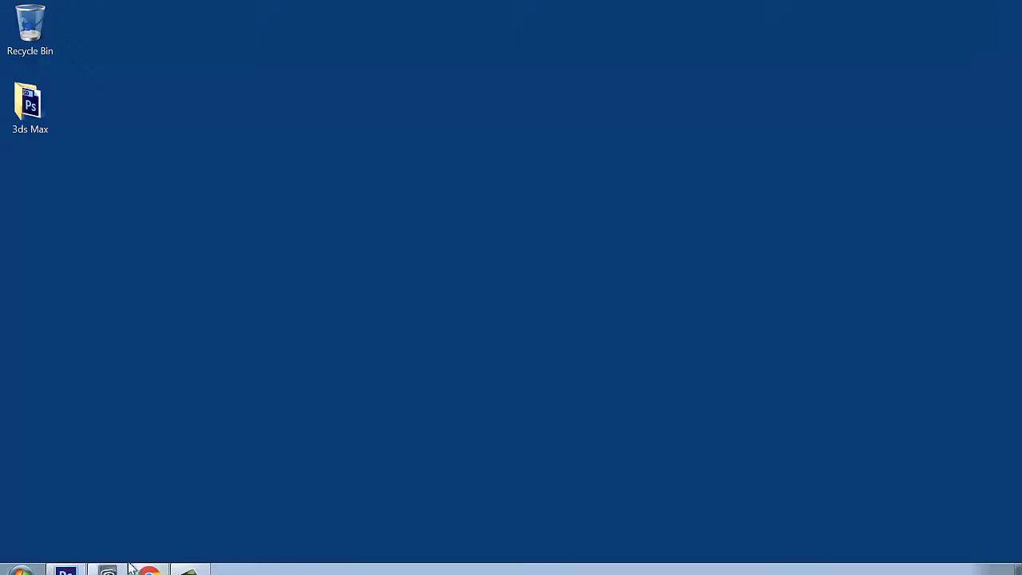
left_click(149, 561)
left_click(202, 15)
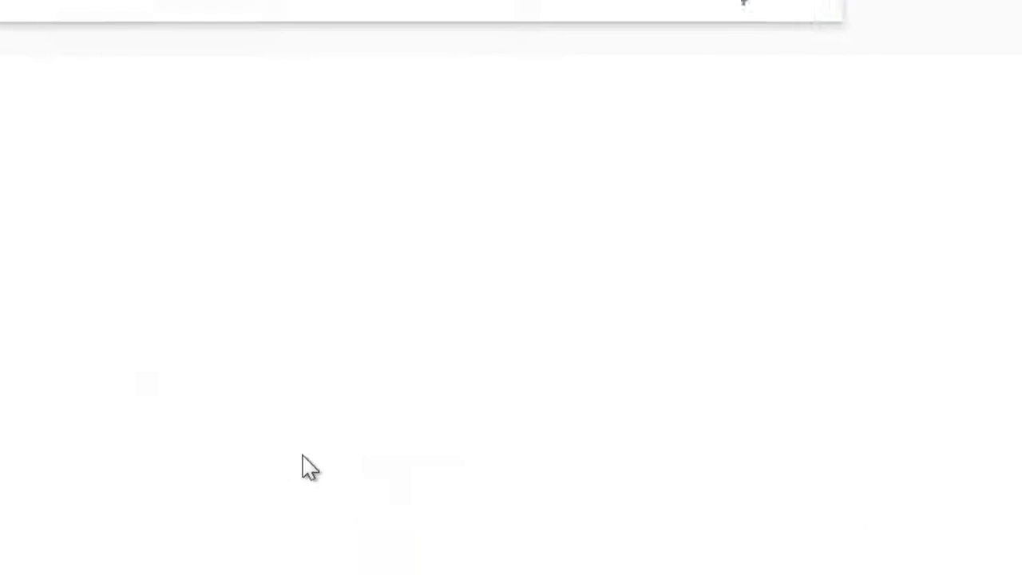
Search Google for 'fish 3d model free download' using the autocomplete suggestion.
type("fish ")
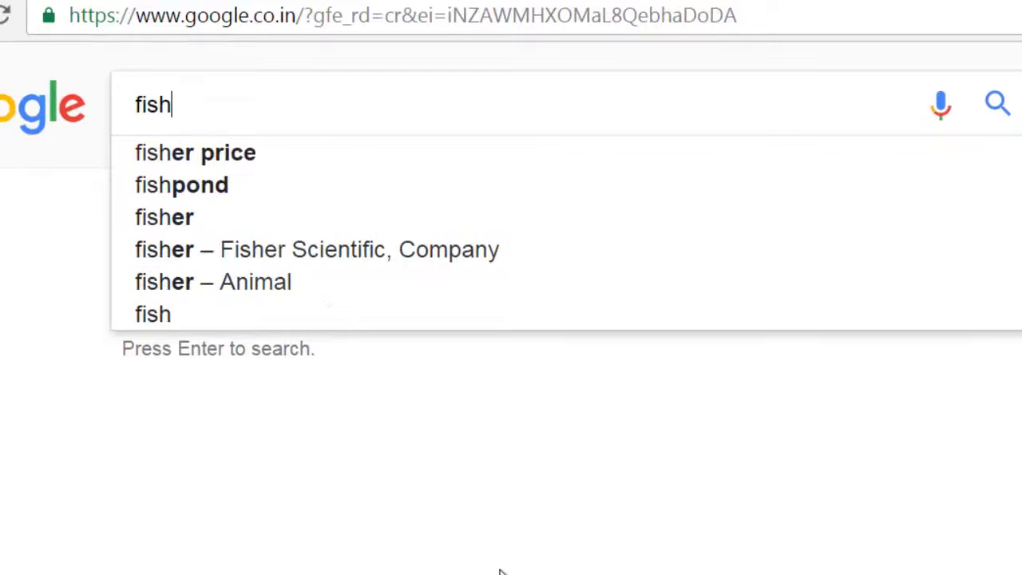
type("3ds")
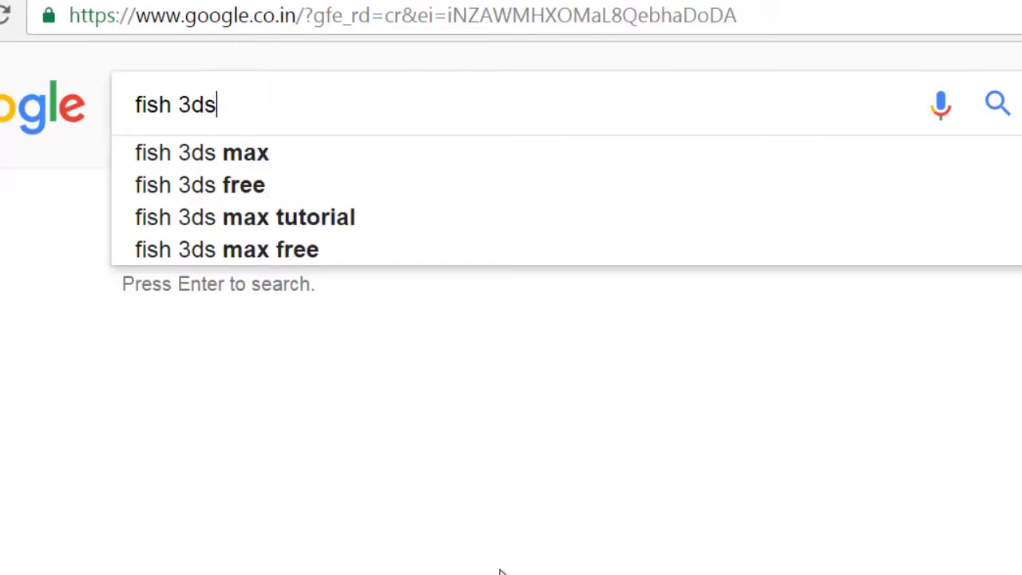
key("BackSpace")
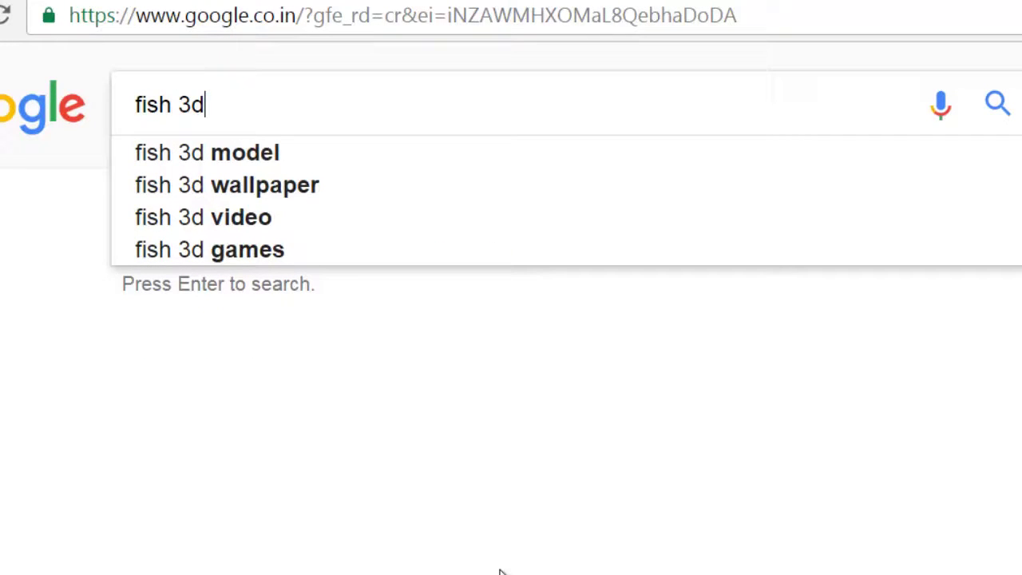
key("Down")
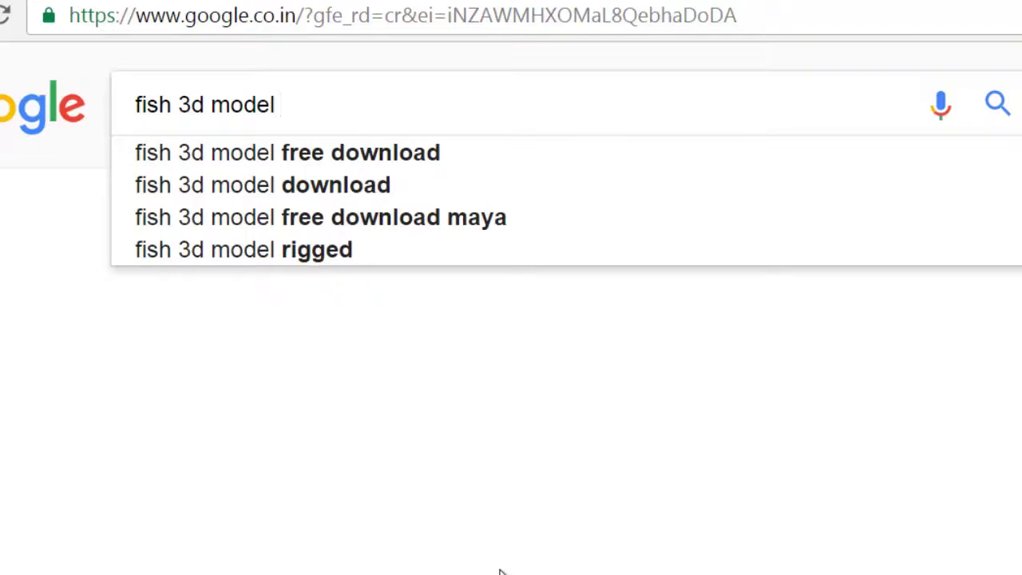
key("Down")
key("Return")
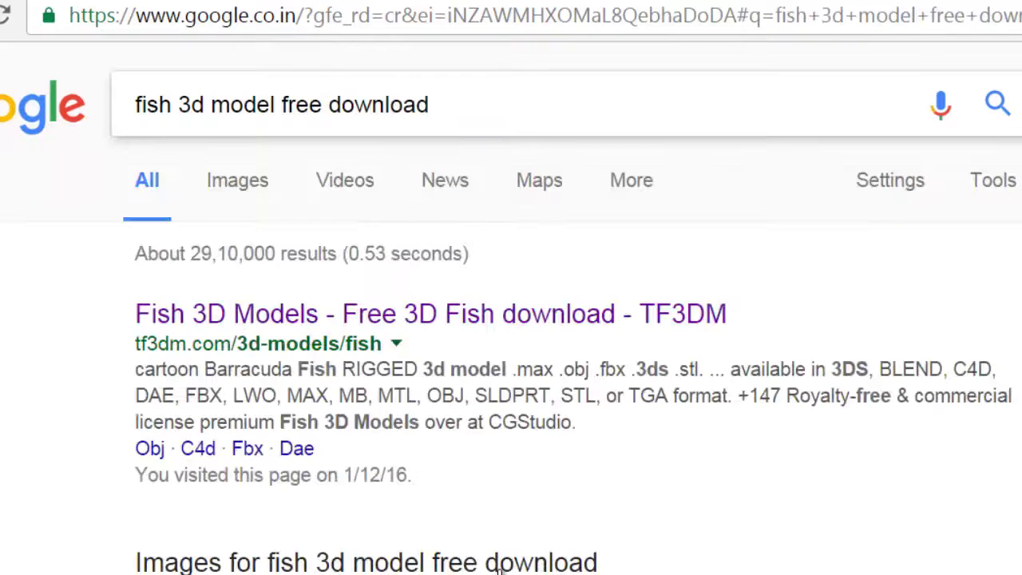
Open the TF3DM fish models result and scroll through the listing.
left_click(247, 320)
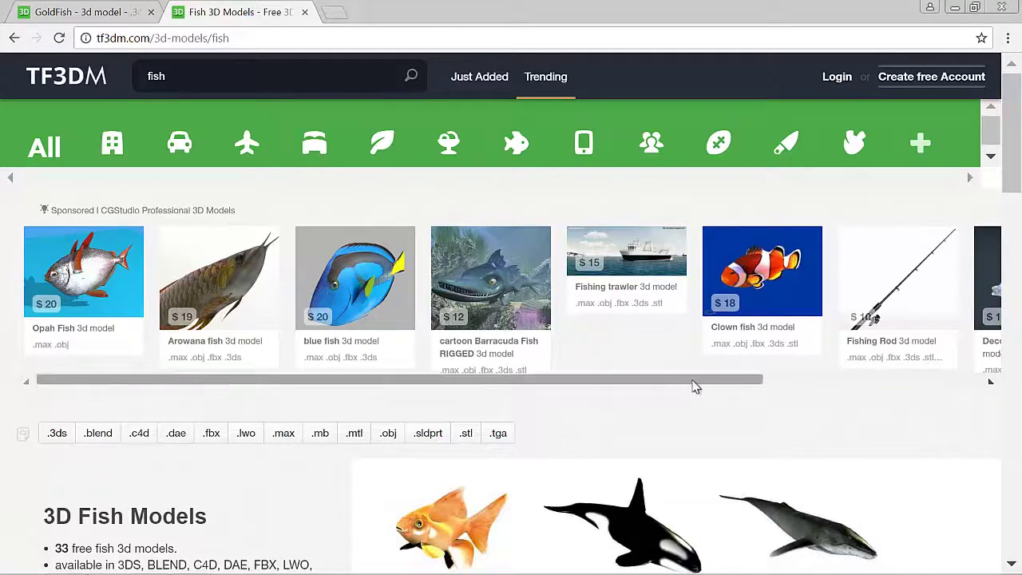
scroll(655, 391, "down", 3)
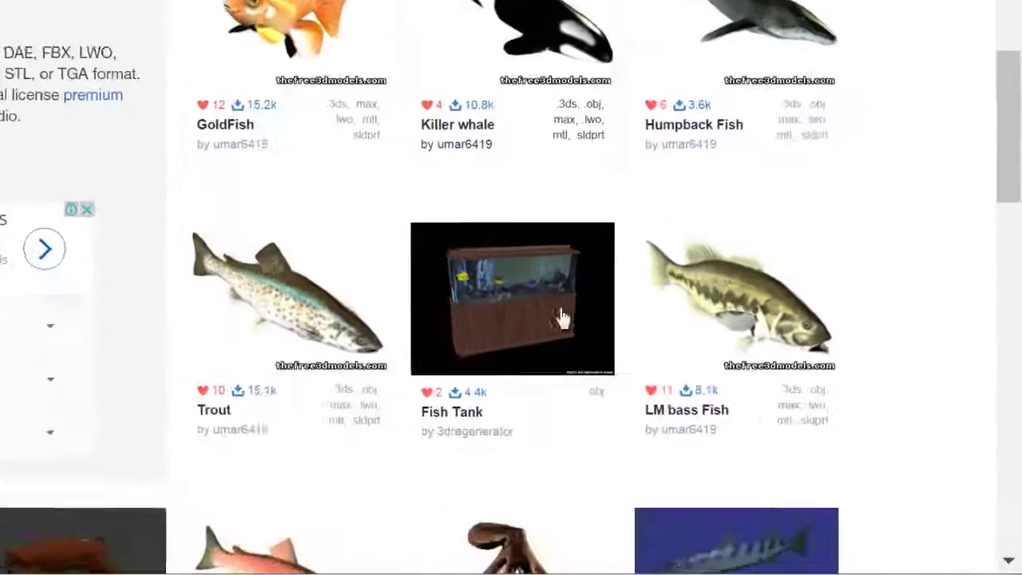
scroll(685, 292, "down", 2)
scroll(685, 293, "down", 2)
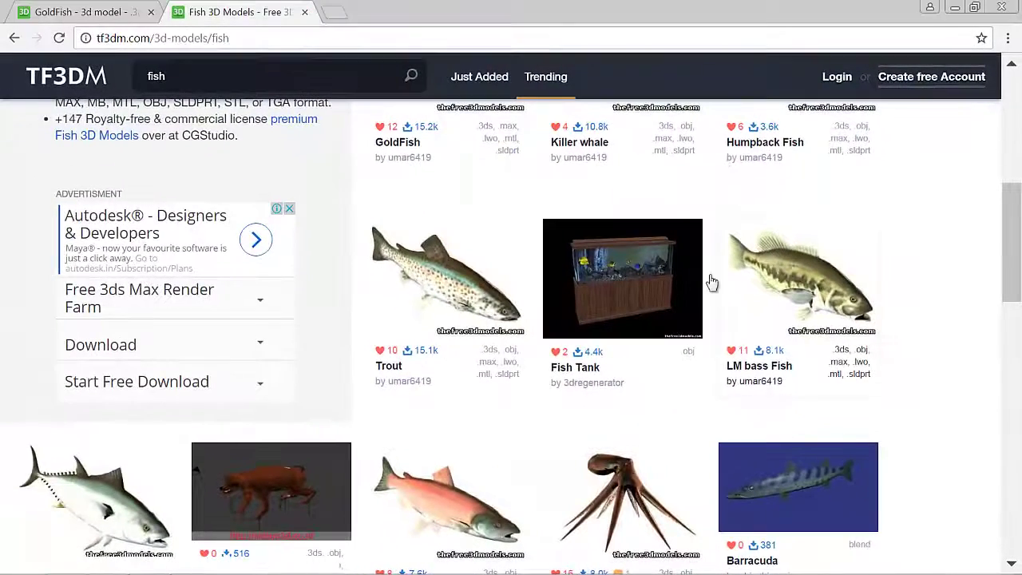
Close the fish listing tab and browse the GoldFish model download page.
left_click(304, 12)
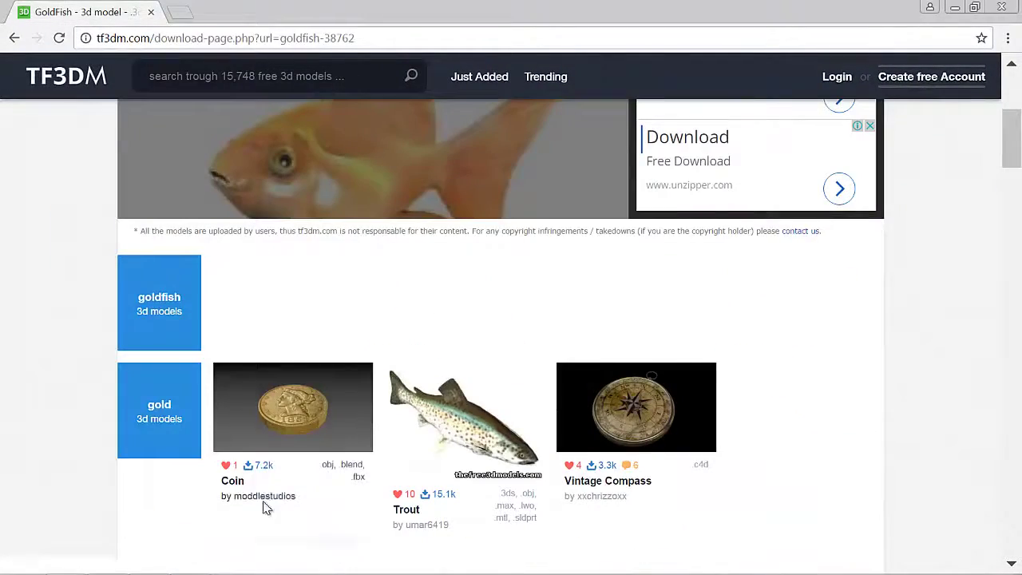
scroll(330, 310, "up", 4)
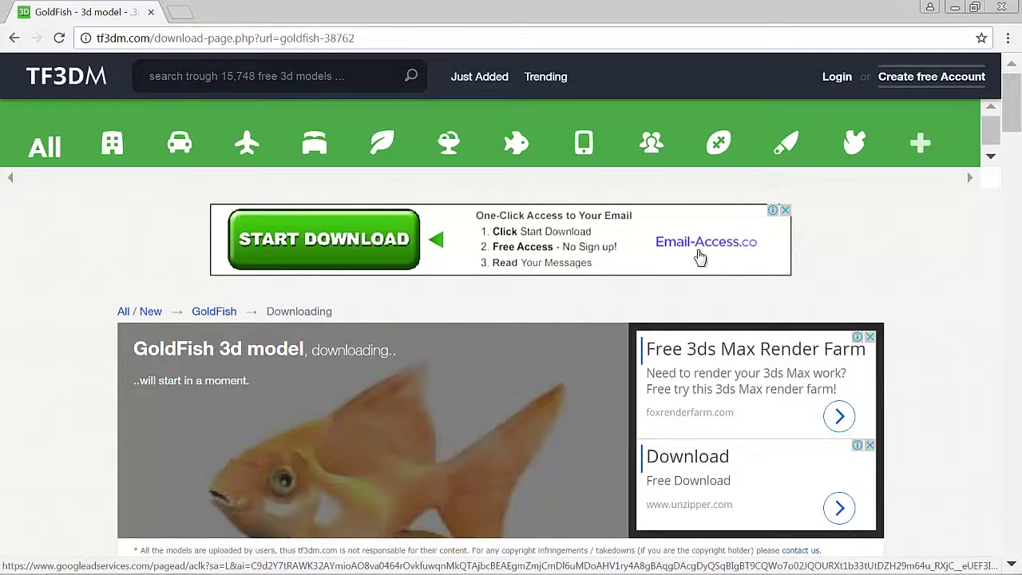
scroll(580, 251, "down", 2)
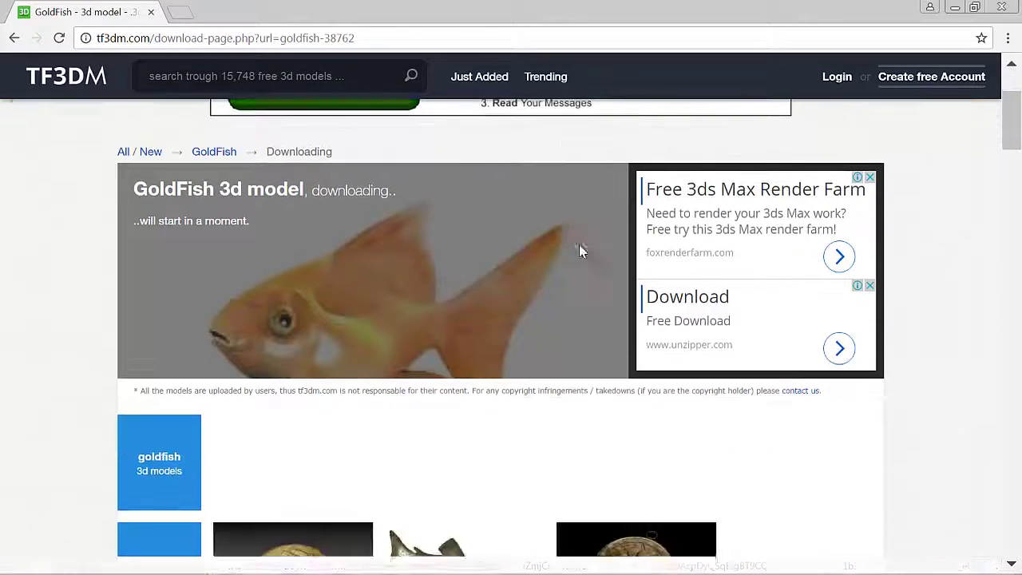
scroll(759, 320, "down", 3)
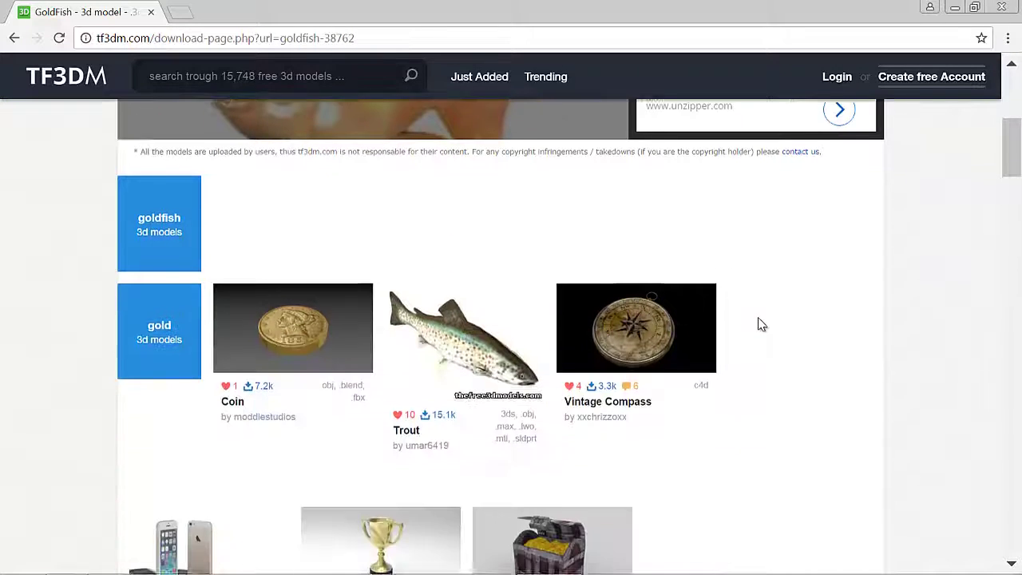
scroll(423, 326, "down", 4)
scroll(327, 337, "up", 3)
scroll(335, 239, "up", 2)
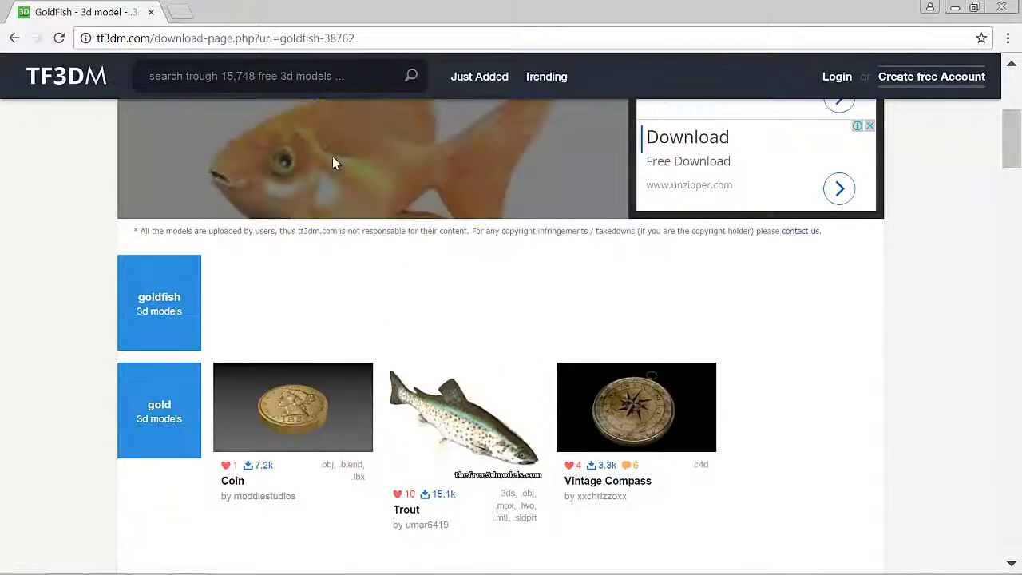
scroll(349, 251, "down", 4)
scroll(349, 250, "down", 5)
scroll(349, 251, "down", 5)
scroll(349, 254, "down", 5)
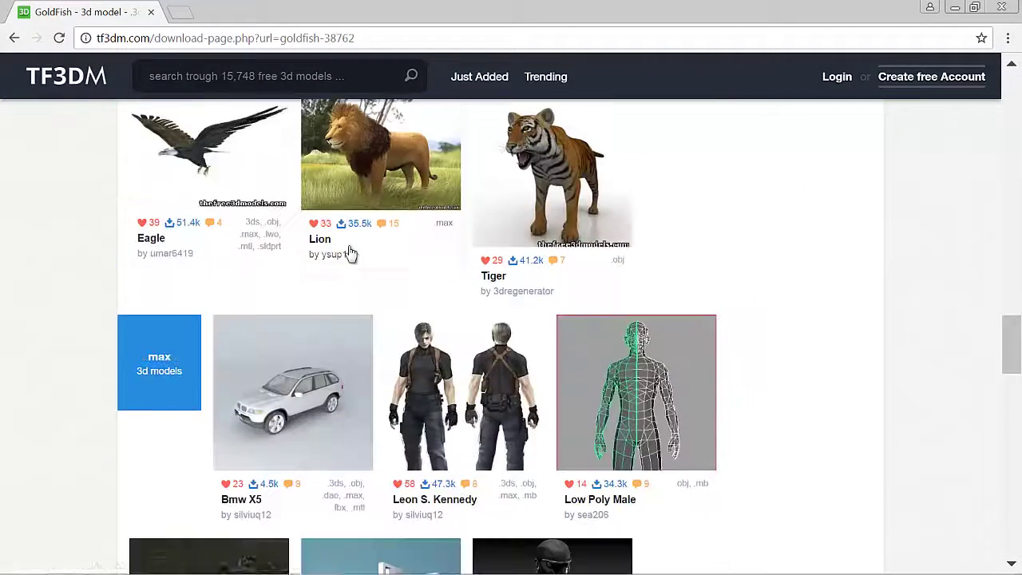
scroll(349, 250, "up", 4)
scroll(349, 224, "up", 5)
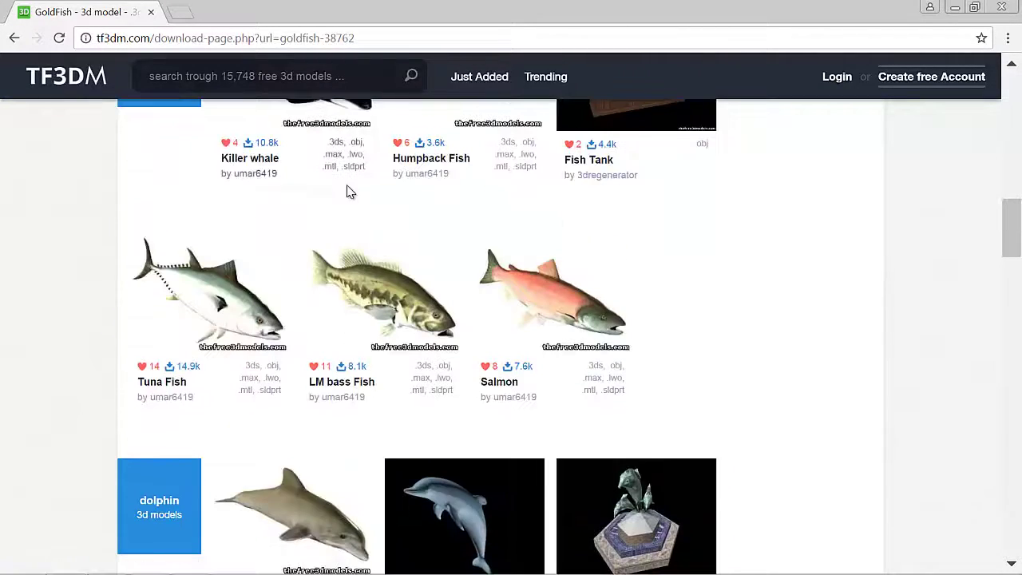
scroll(349, 192, "up", 4)
scroll(312, 247, "up", 5)
scroll(315, 247, "up", 2)
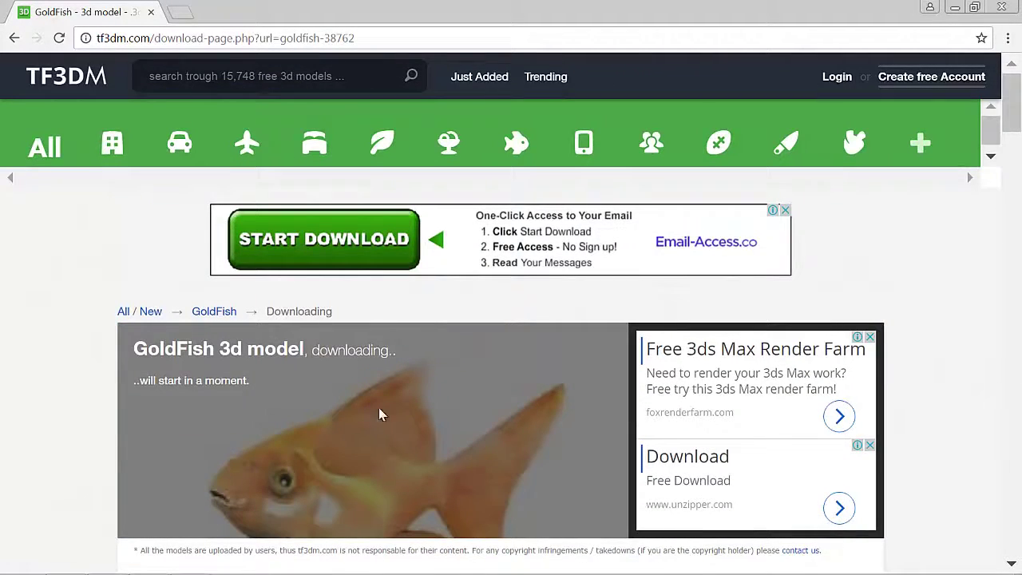
scroll(379, 426, "down", 3)
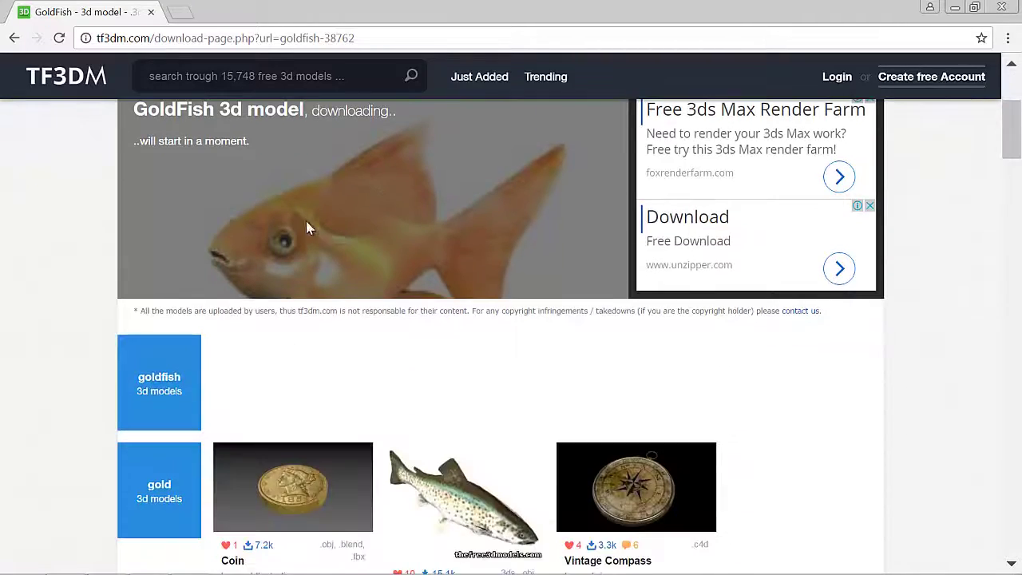
scroll(280, 231, "up", 3)
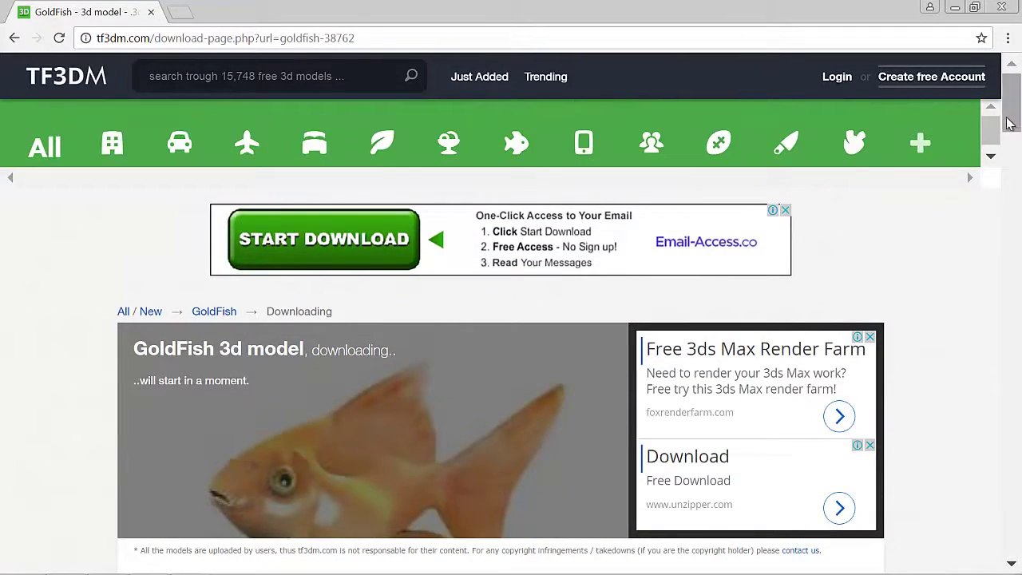
left_click_drag(1013, 112, 1011, 558)
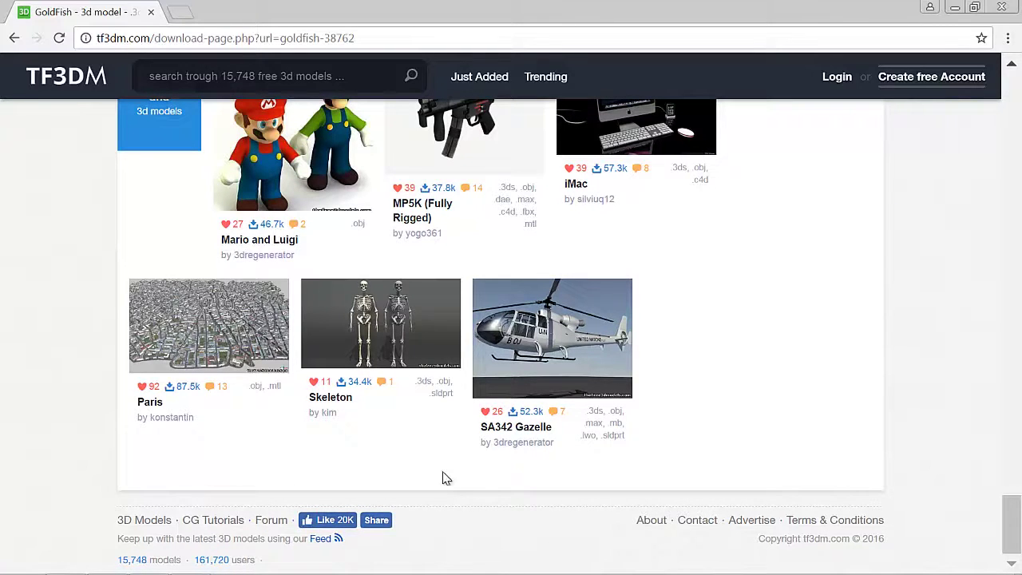
Open the Paris 3d model page and scroll down its formats.
left_click(189, 339)
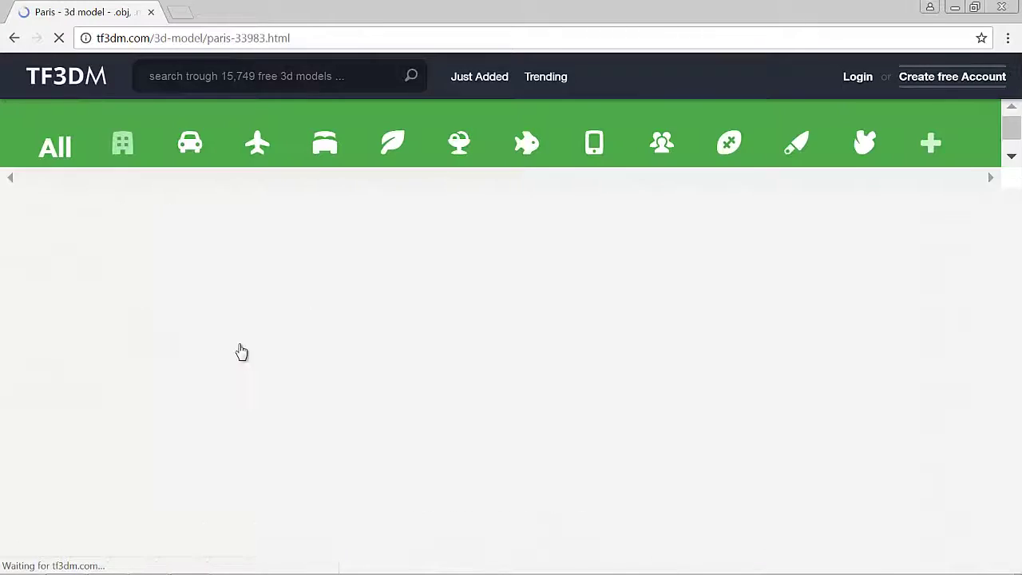
scroll(310, 377, "down", 4)
scroll(355, 396, "down", 4)
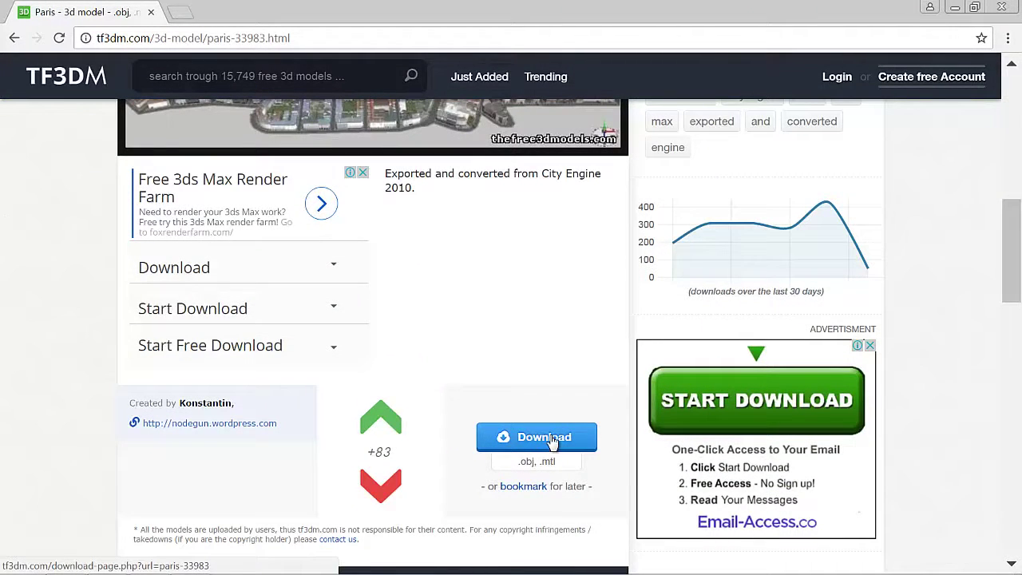
Close Chrome, return to 3ds Max, activate the Front, Left and Top viewports, then open Explorer.
left_click(1004, 8)
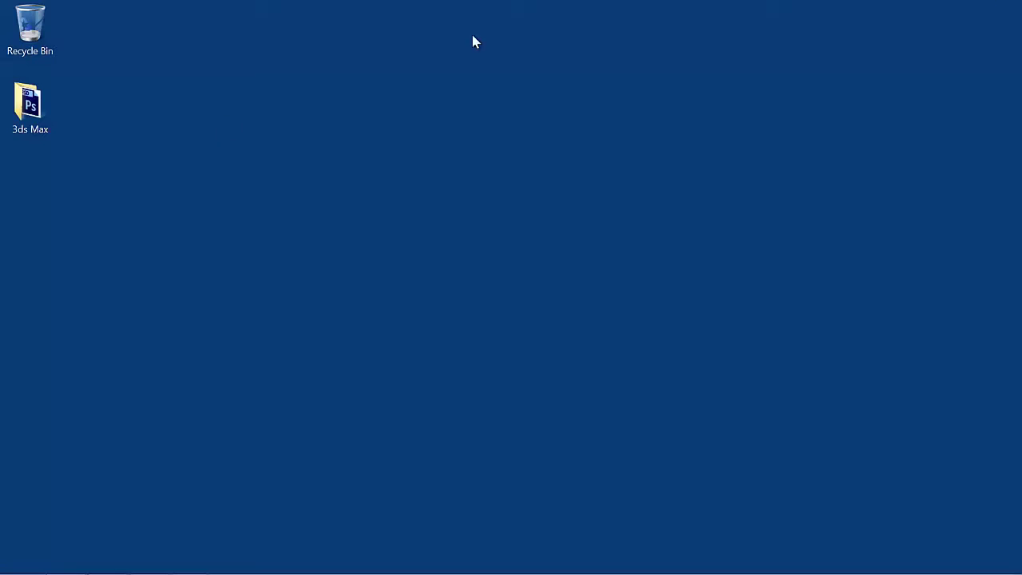
left_click(107, 564)
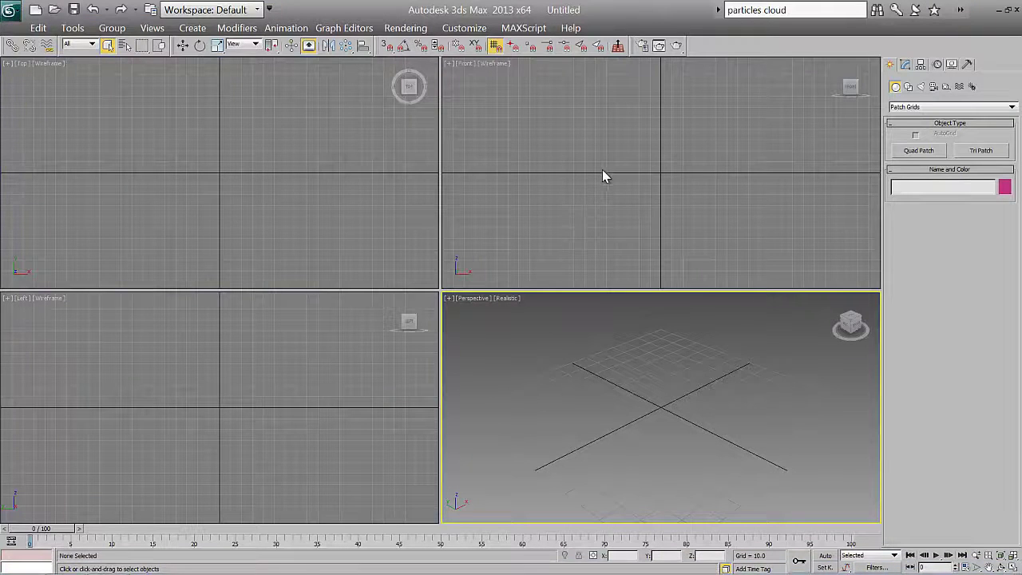
left_click(603, 176)
left_click(335, 303)
left_click(310, 225)
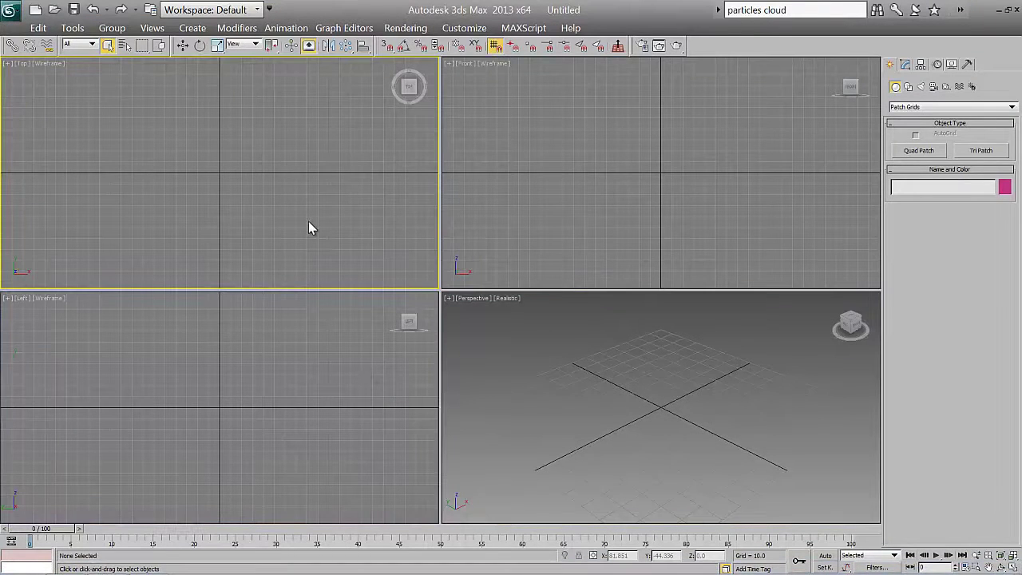
key("super+e")
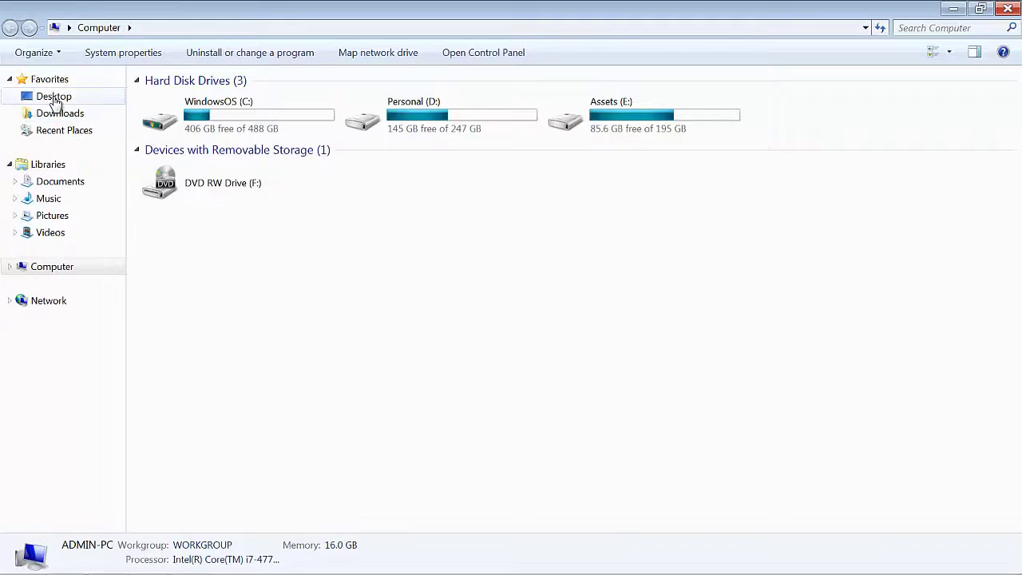
Navigate from Desktop to 3ds Max > Assets > New folder.
left_click(53, 96)
double_click(593, 142)
left_click(174, 103)
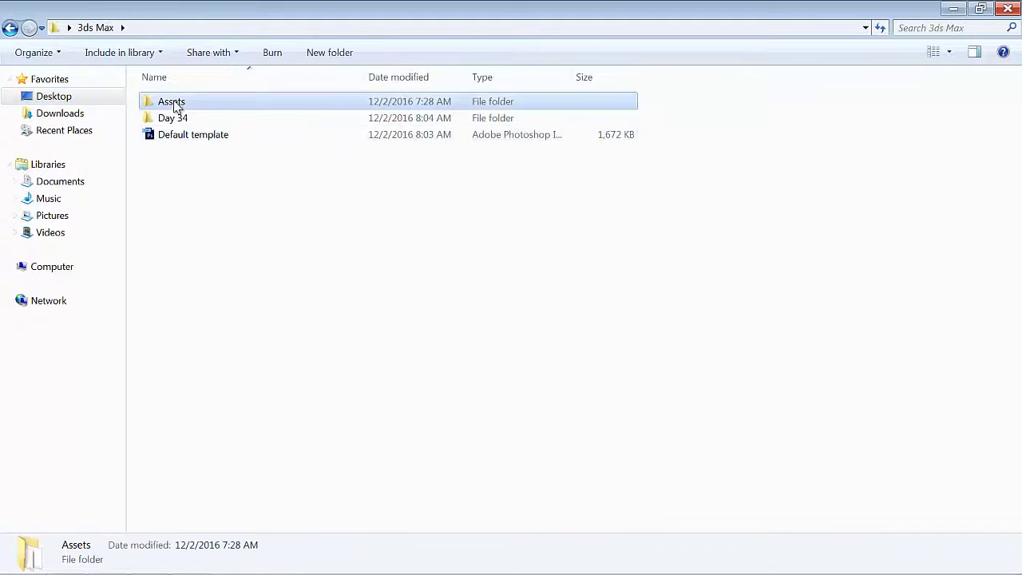
double_click(176, 105)
double_click(173, 99)
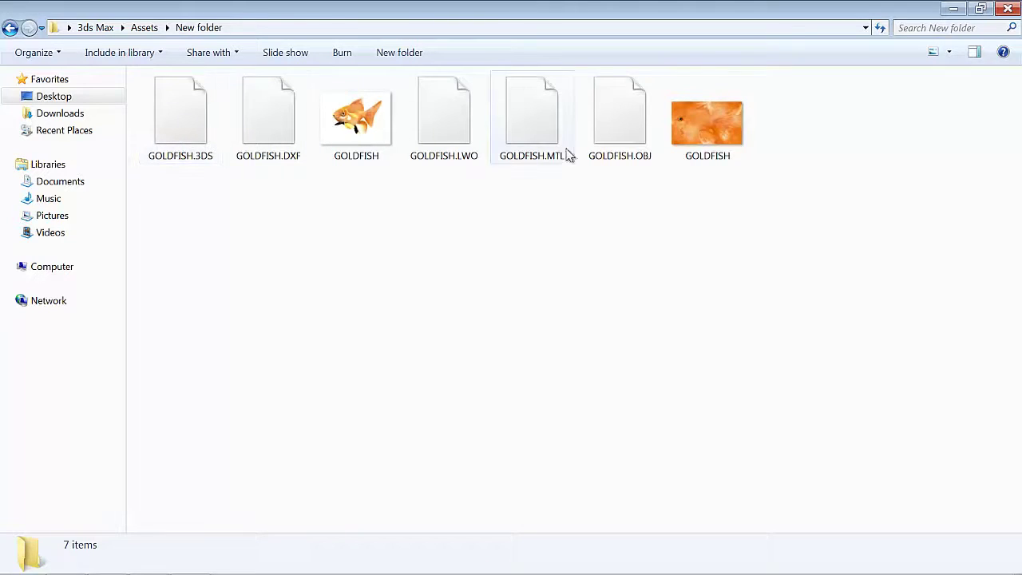
Check the details of the GOLDFISH OBJ, 3DS, DXF, JPEG and TIF files.
left_click(641, 124)
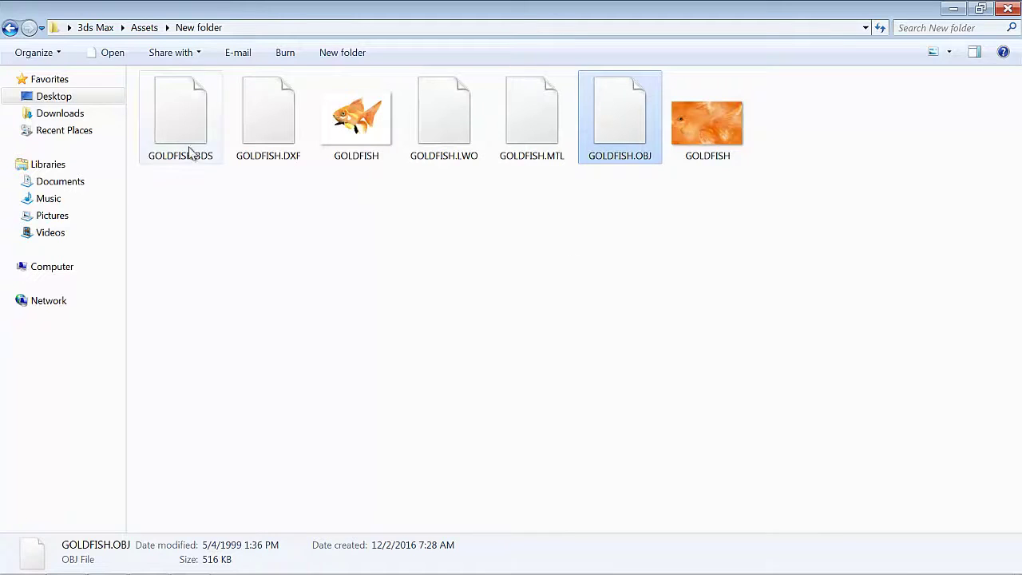
left_click(170, 132)
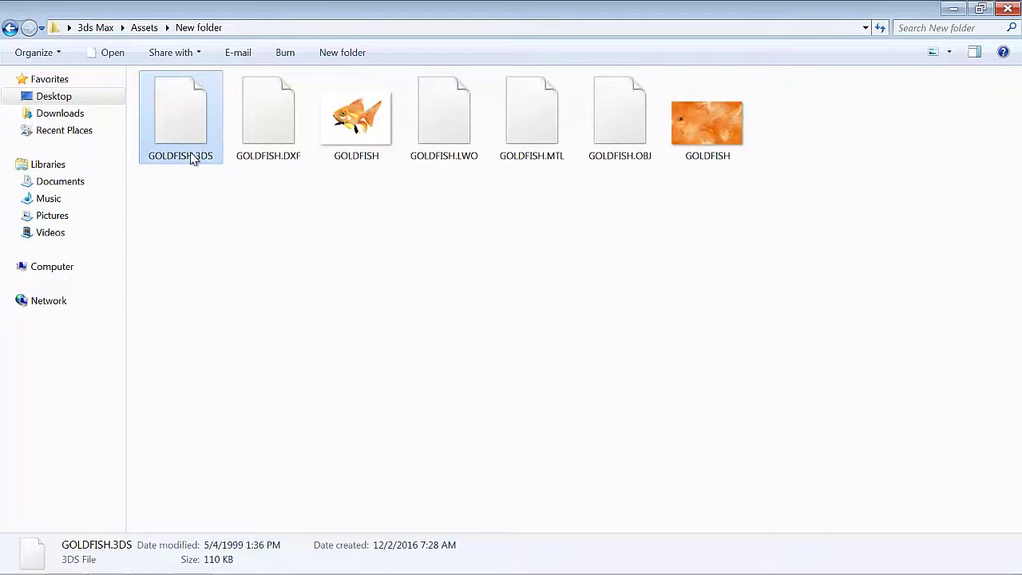
left_click(308, 212)
left_click(274, 100)
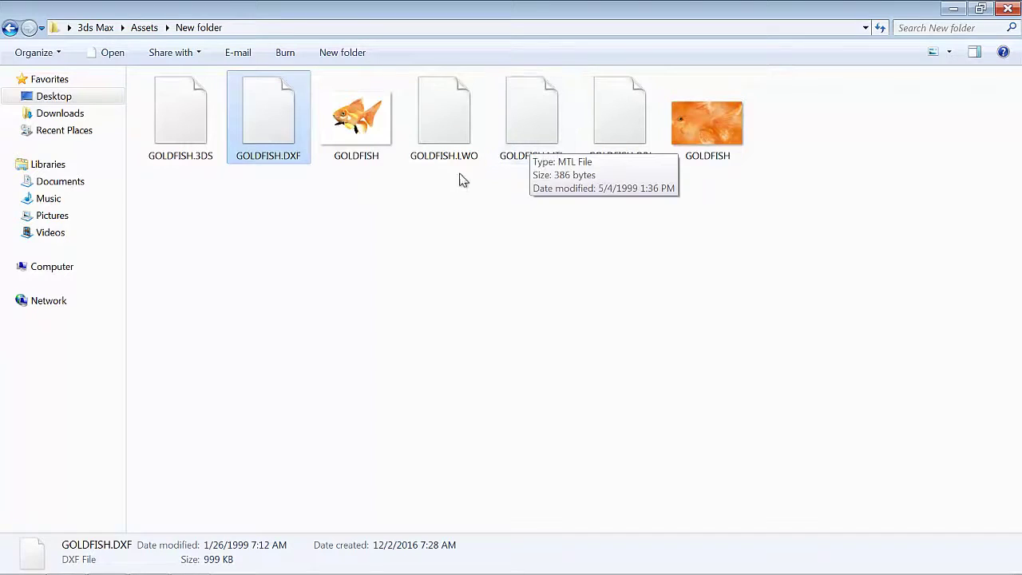
left_click(548, 216)
left_click(179, 127)
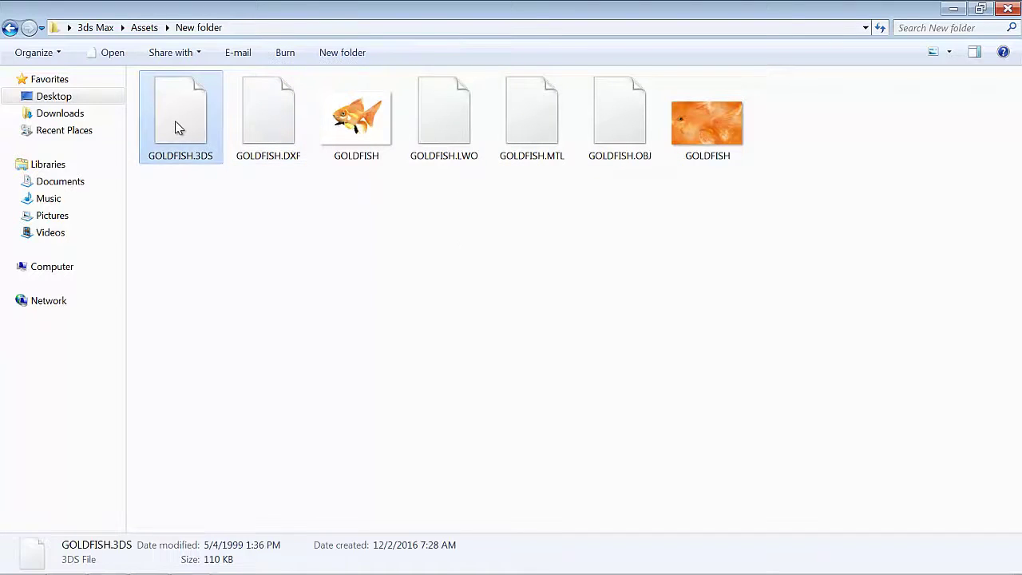
left_click(403, 246)
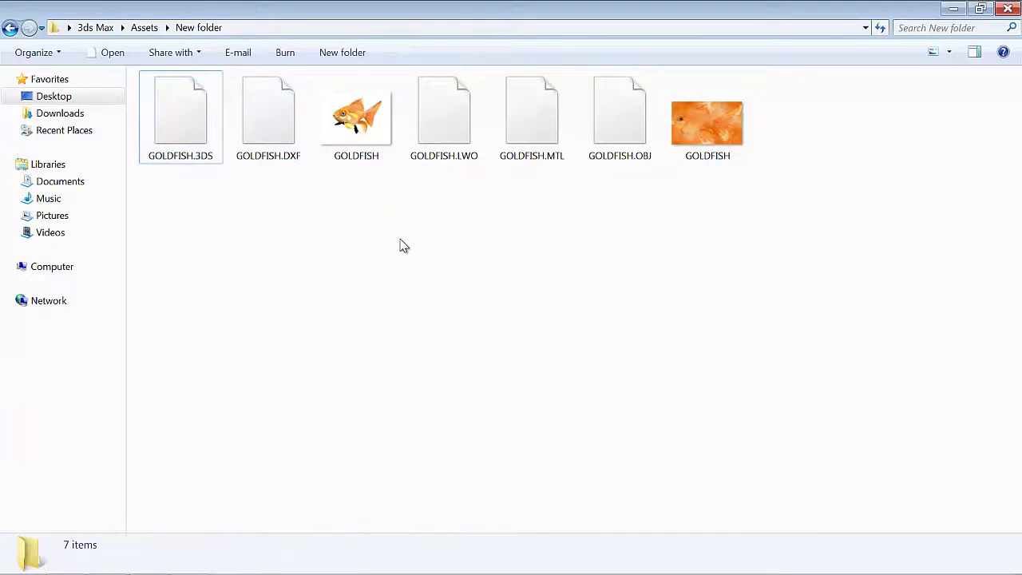
left_click(357, 124)
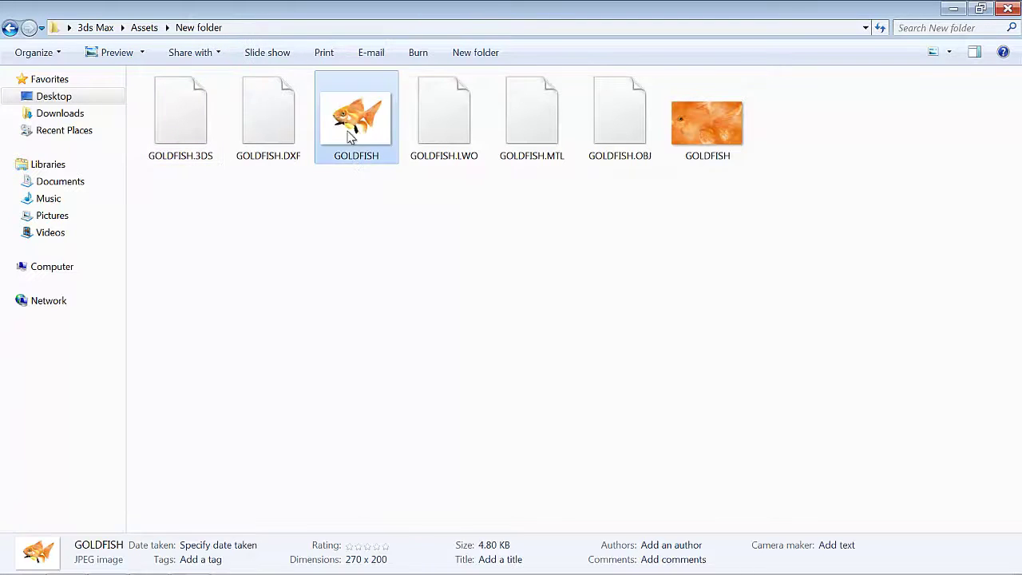
left_click(415, 238)
mouse_move(707, 124)
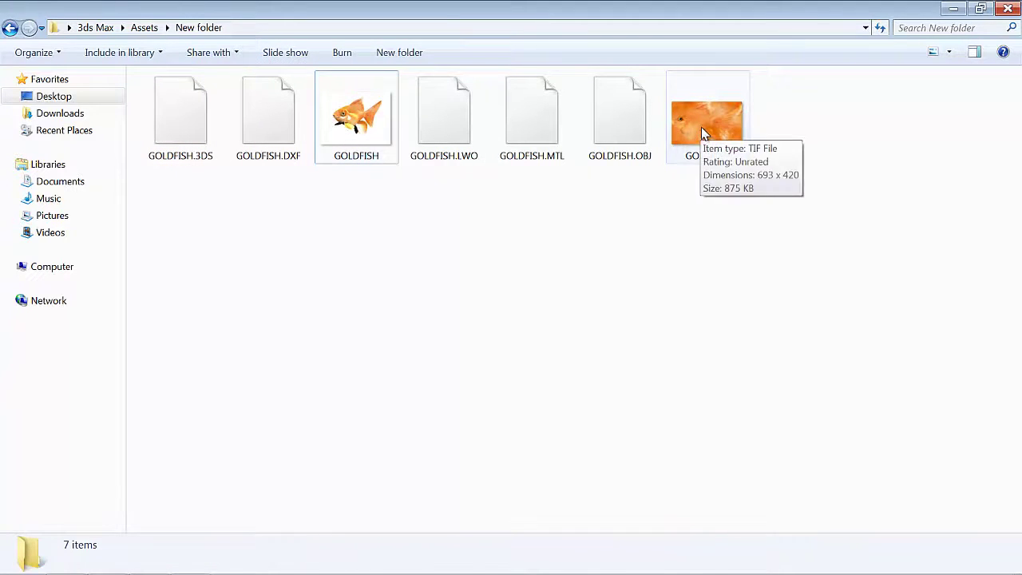
left_click(701, 130)
left_click(701, 199)
left_click(712, 134)
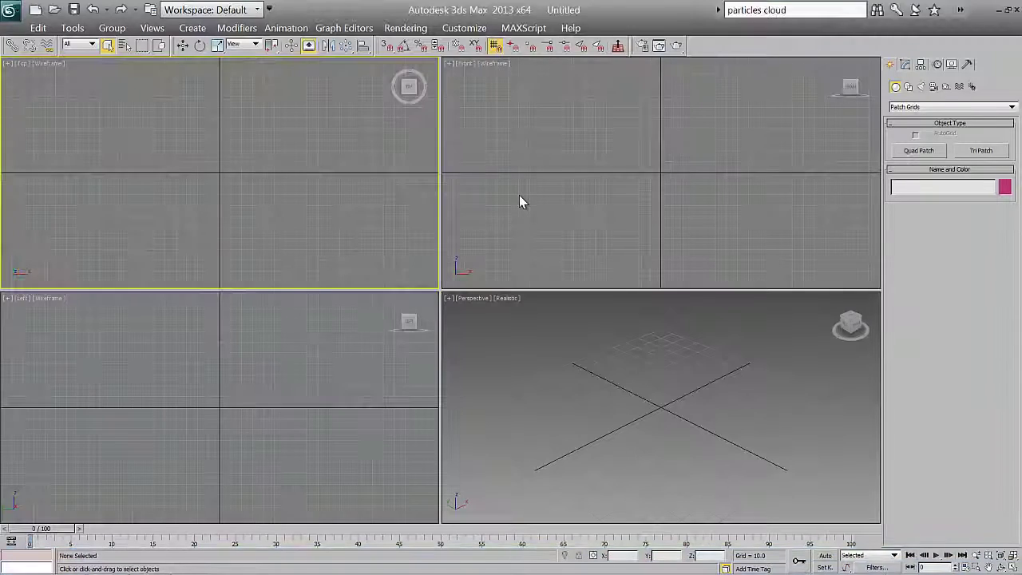
Import GOLDFISH.3DS into the scene, accepting the default 3DS import options.
left_click(519, 195)
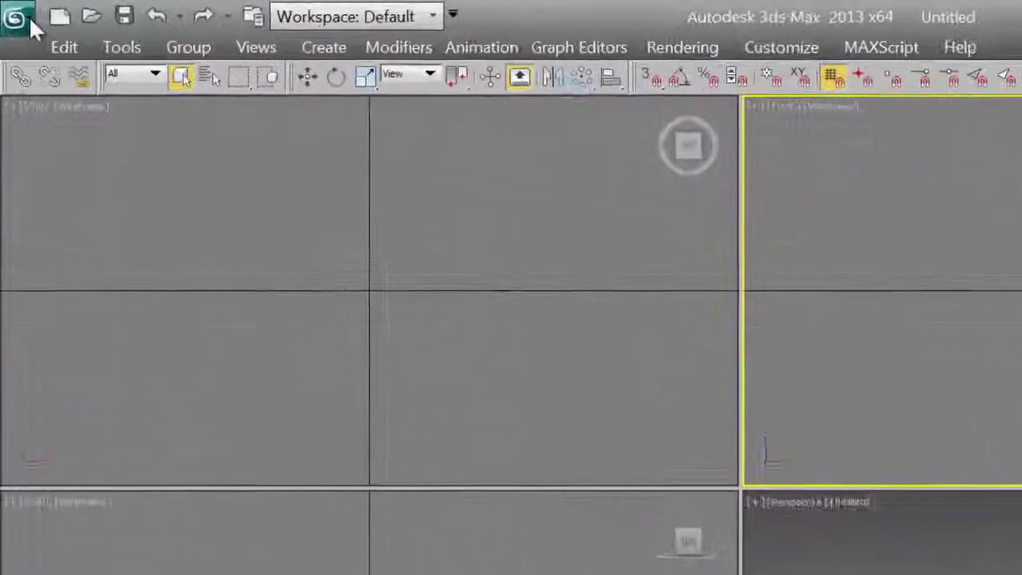
left_click(31, 24)
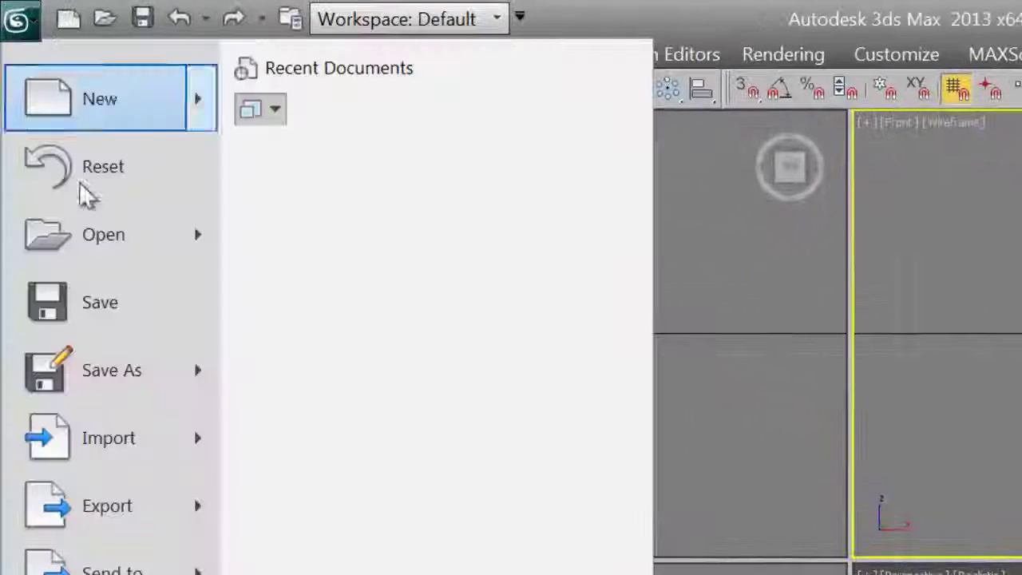
left_click(109, 443)
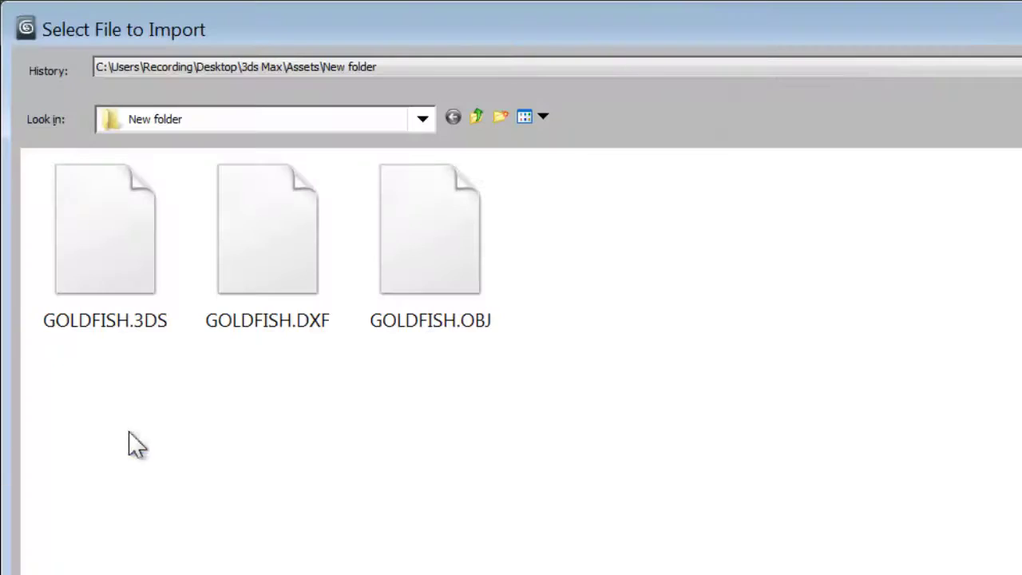
left_click(144, 316)
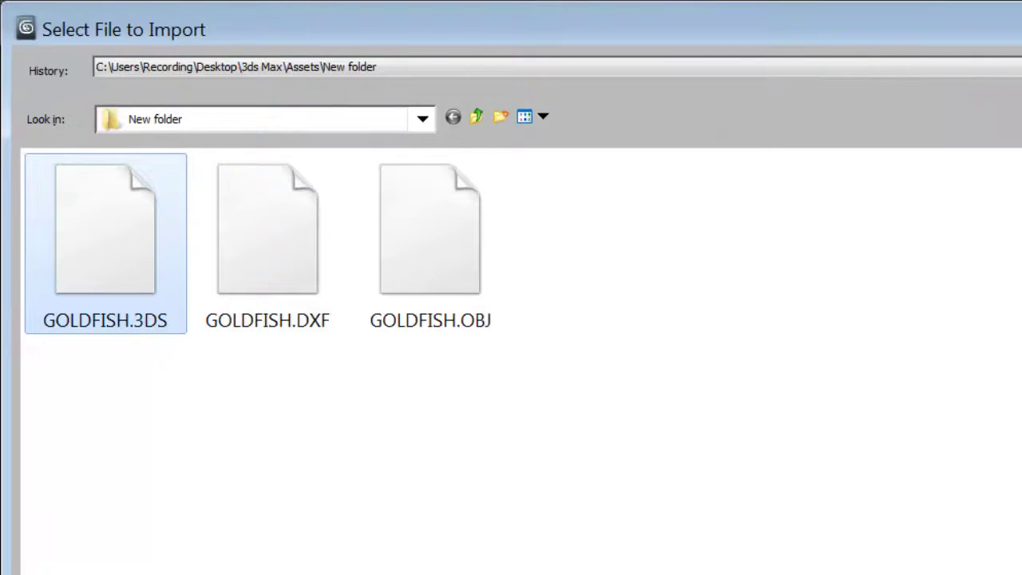
key("Return")
left_click(673, 390)
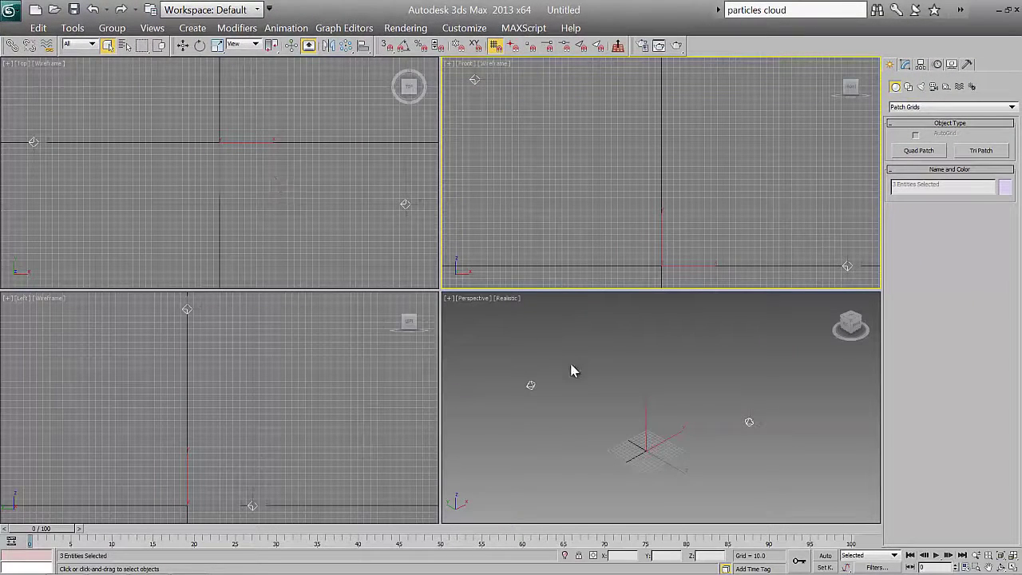
Delete the two imported lights and maximize the Perspective viewport.
left_click(182, 45)
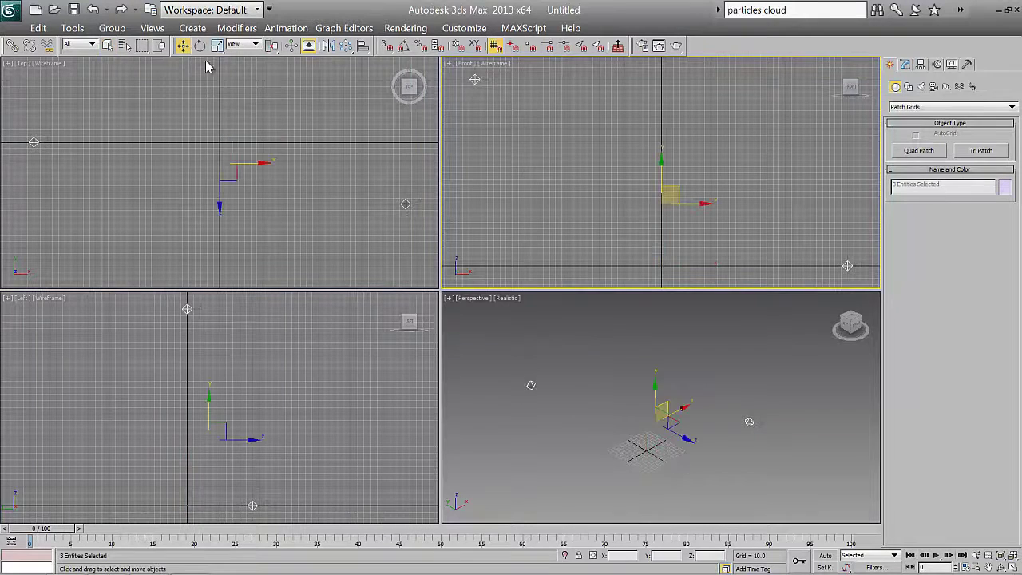
left_click(392, 205)
left_click(405, 204)
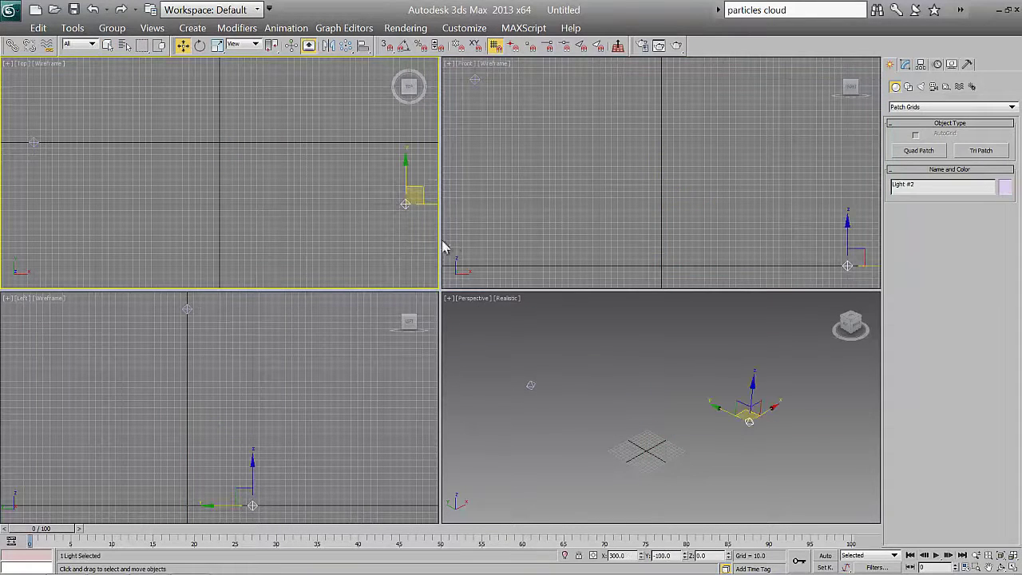
key("Delete")
left_click(35, 141)
key("Delete")
left_click(601, 399)
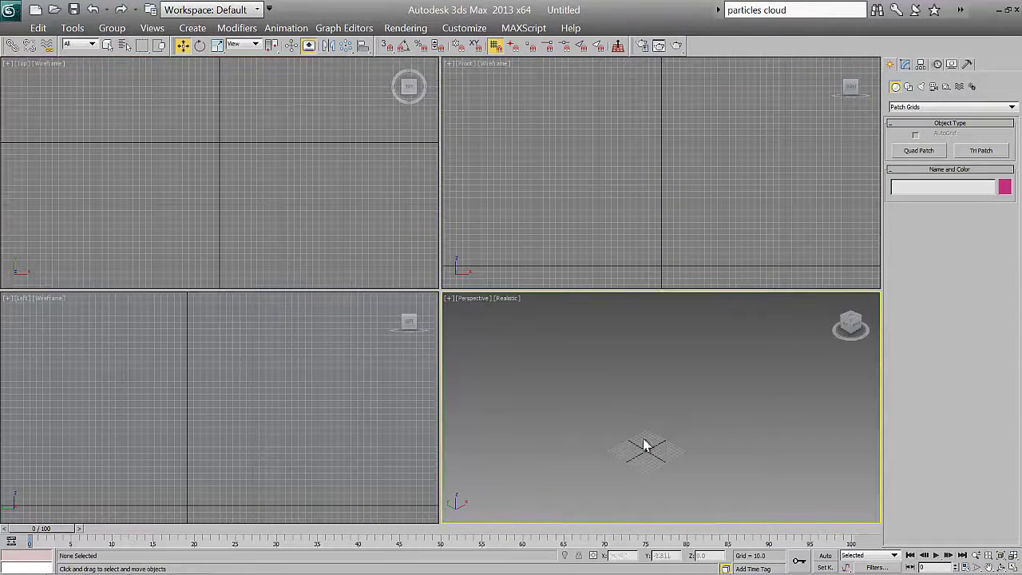
key("alt+w")
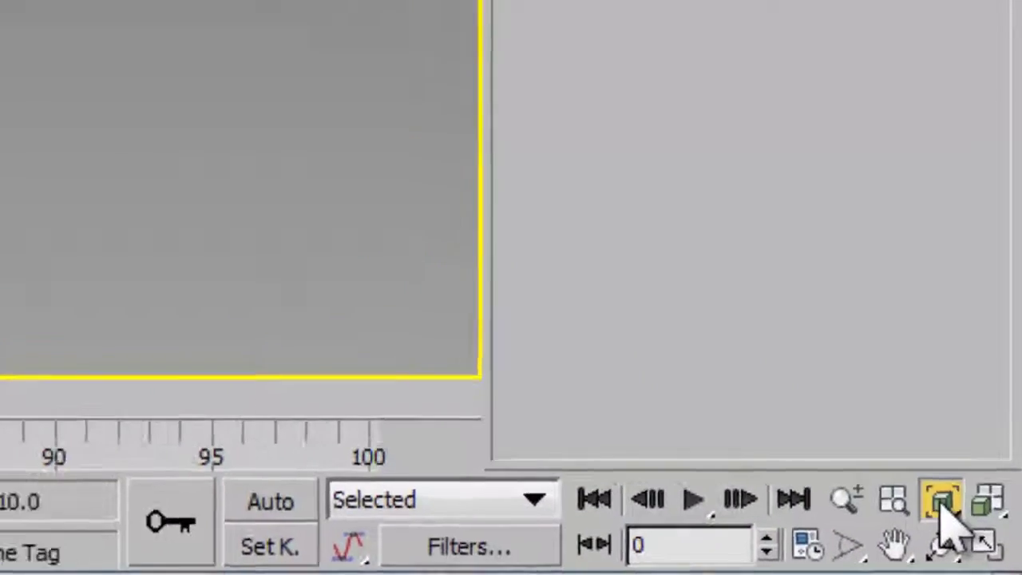
Enlarge the goldfish by entering 100 in the Scale Transform Type-In.
left_click(943, 503)
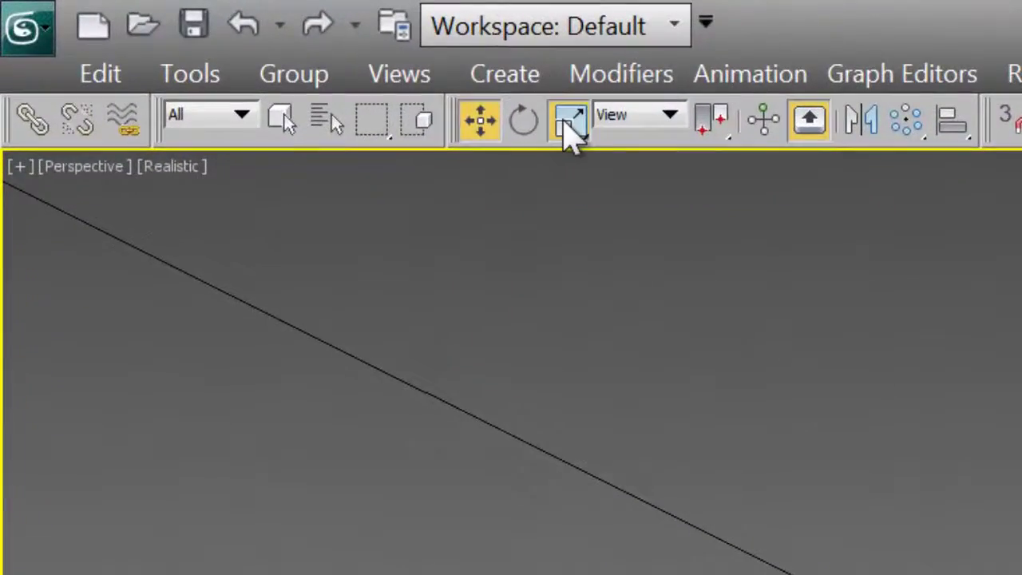
right_click(571, 128)
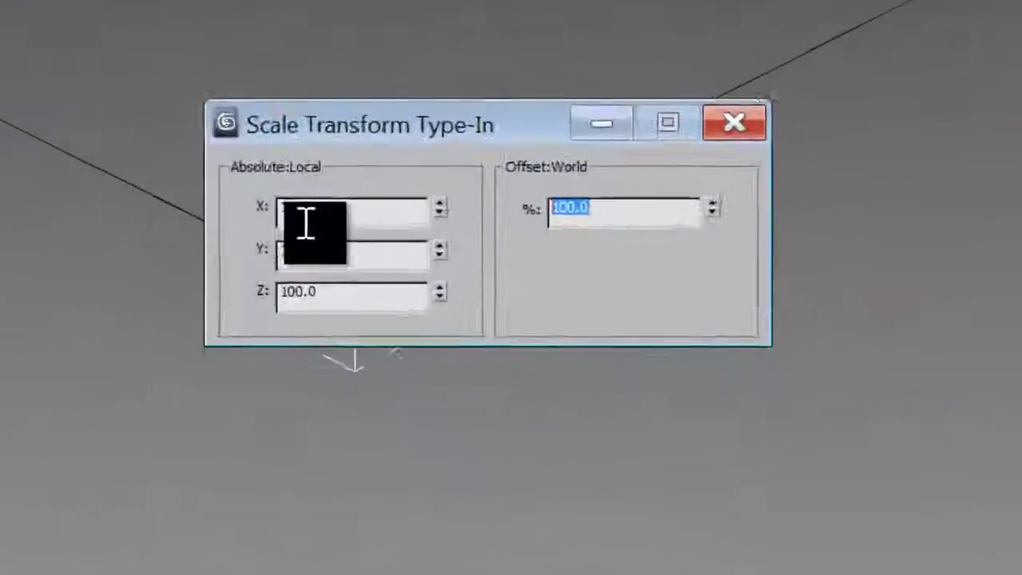
type("100")
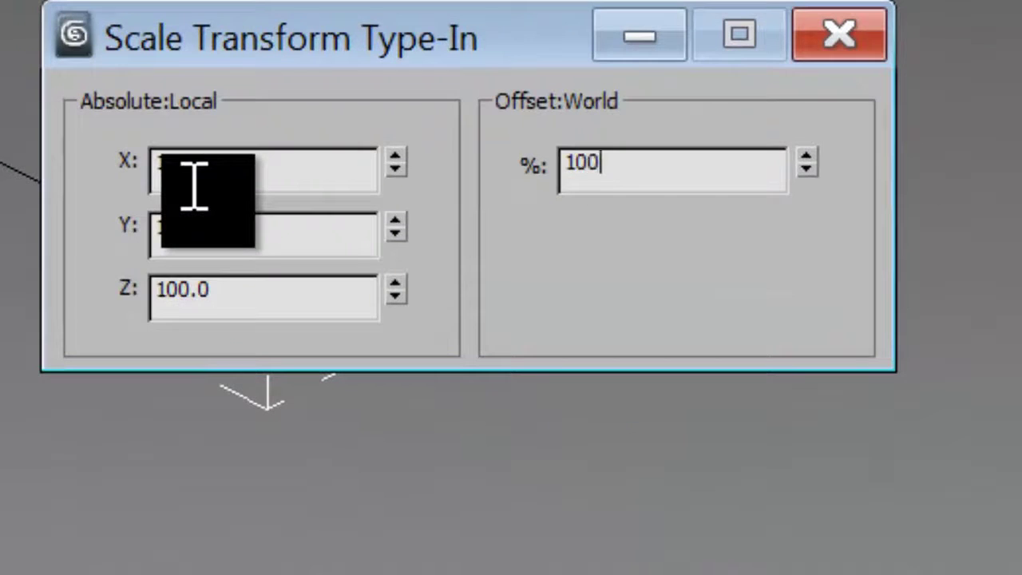
key("Return")
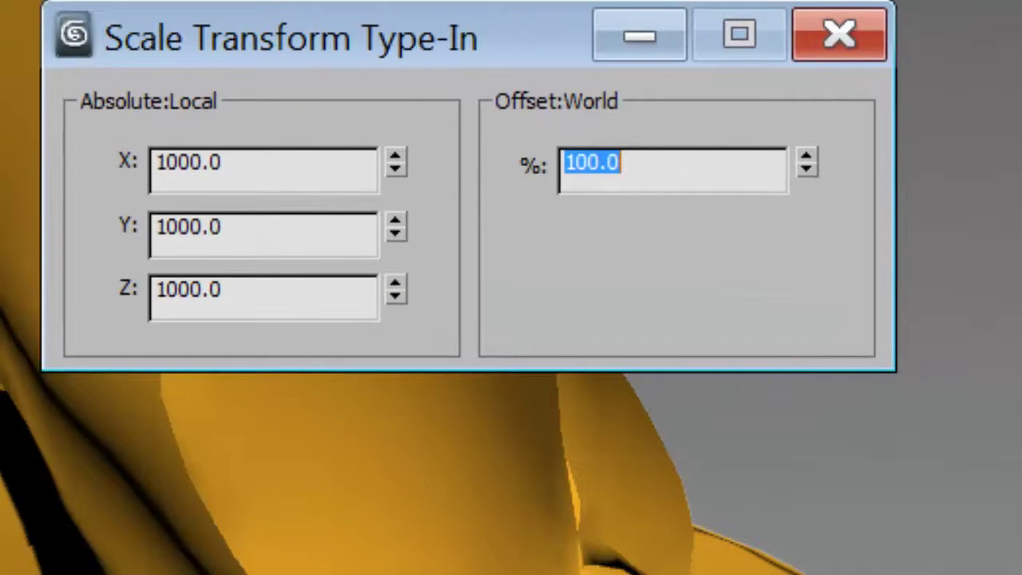
left_click(867, 44)
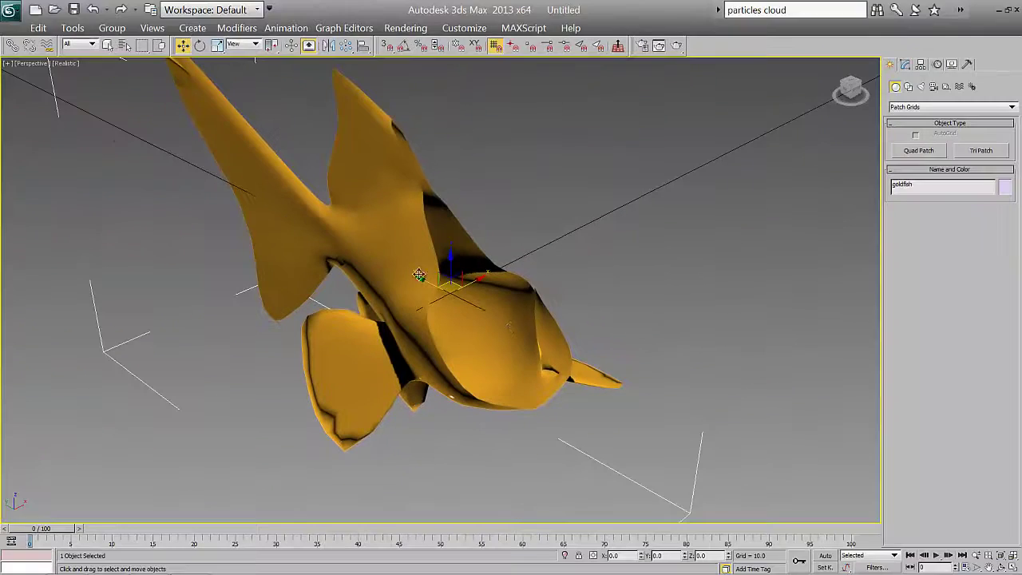
Switch the viewport to Shaded, orbit and zoom to frame the whole fish, then reselect it.
key("w")
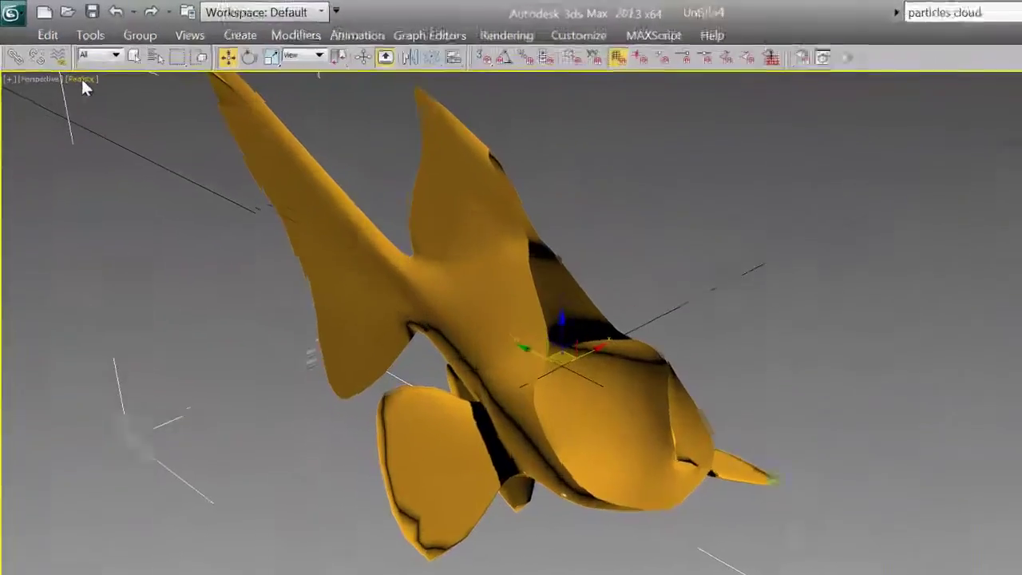
left_click(66, 63)
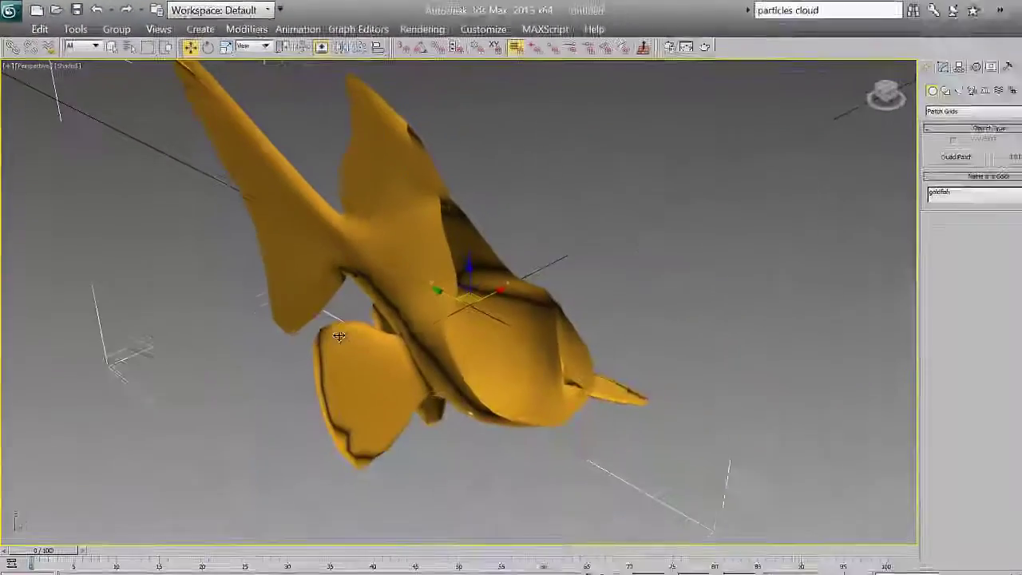
middle_click_drag(324, 343, 384, 319, "alt")
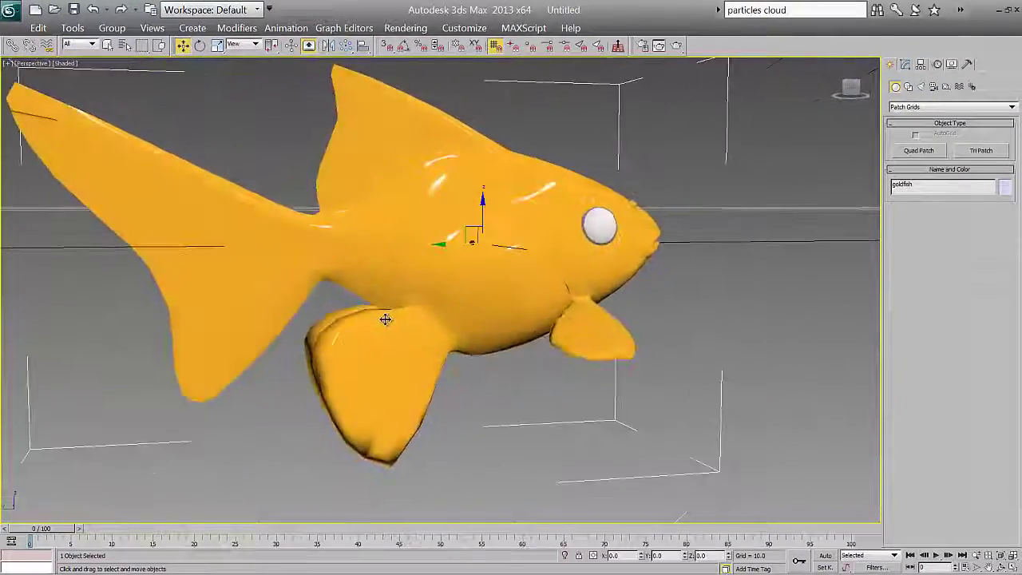
scroll(443, 220, "down", 3)
middle_click_drag(443, 220, 463, 293, "alt")
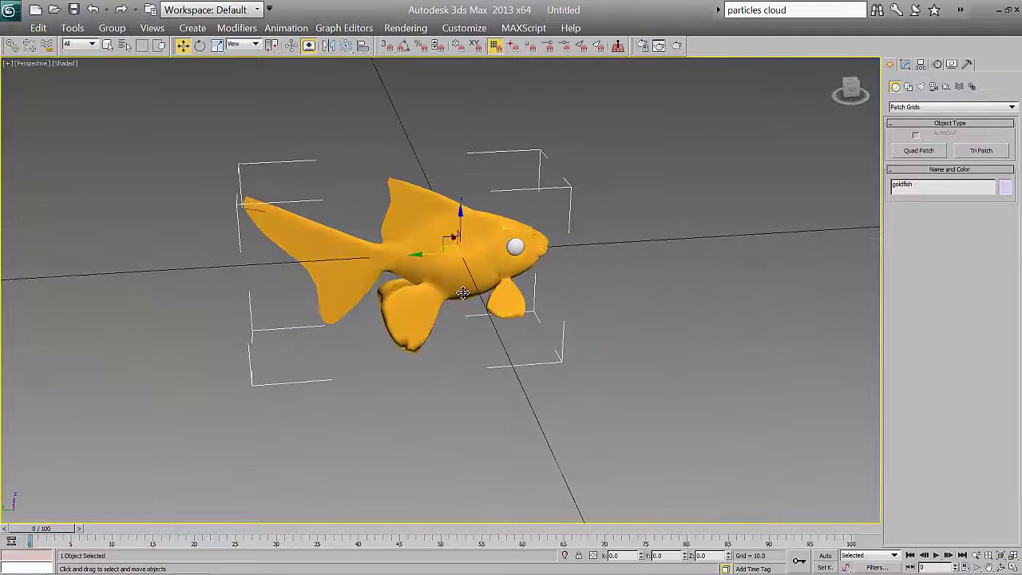
left_click(449, 369)
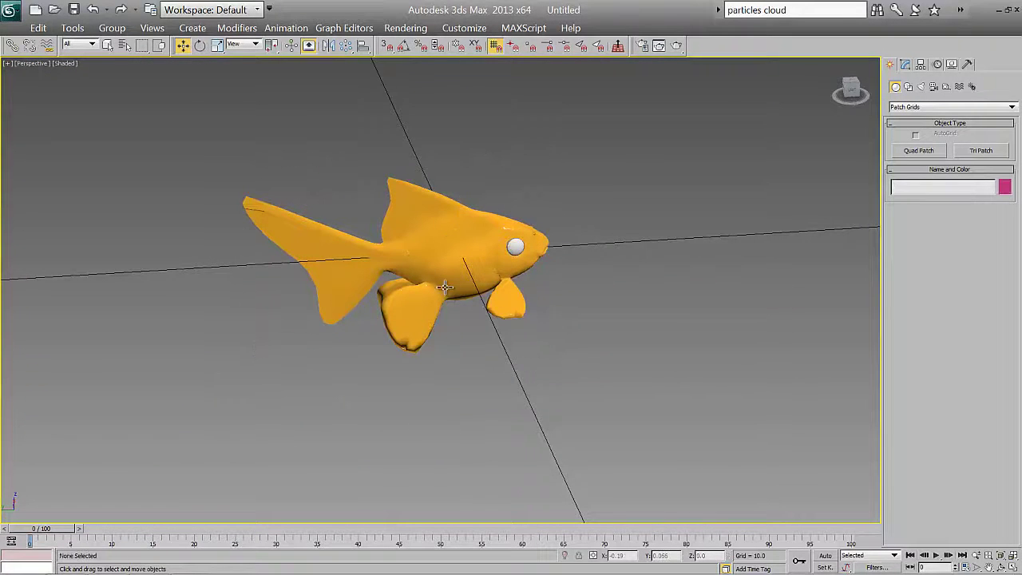
left_click(445, 235)
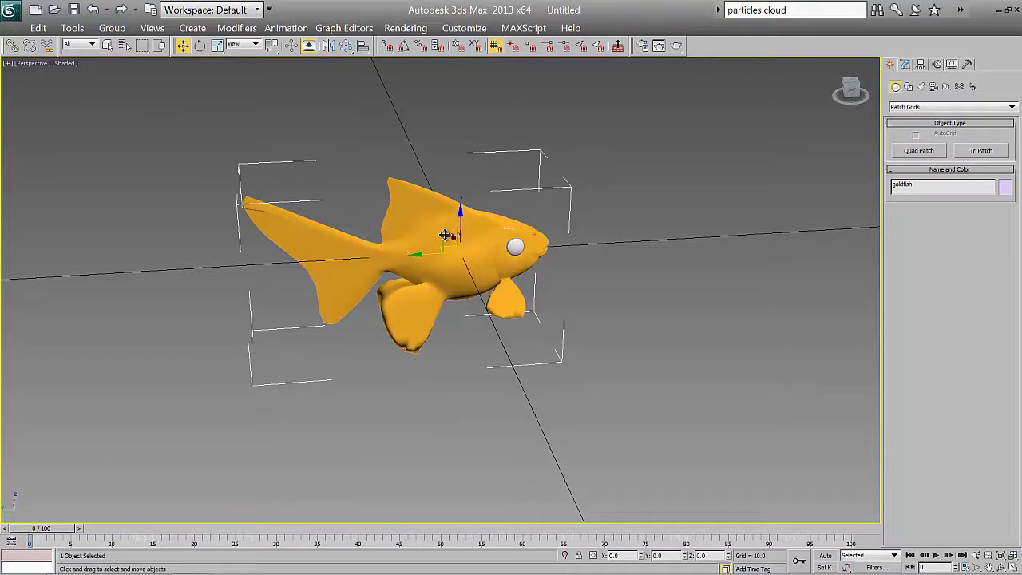
Apply GOLDFISH.TIF as a Diffuse bitmap material to the goldfish and show it in the viewport.
key("m")
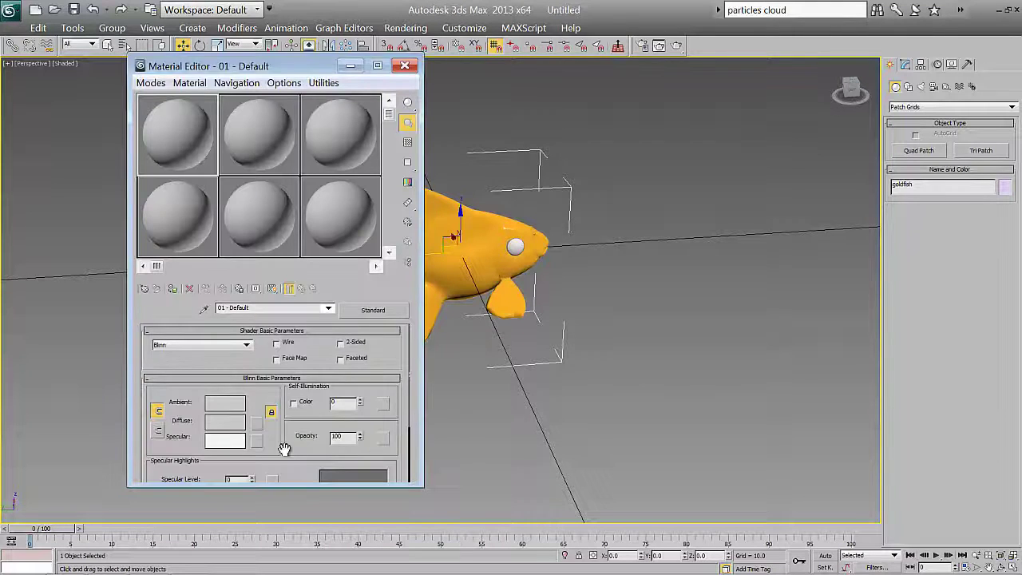
left_click(257, 423)
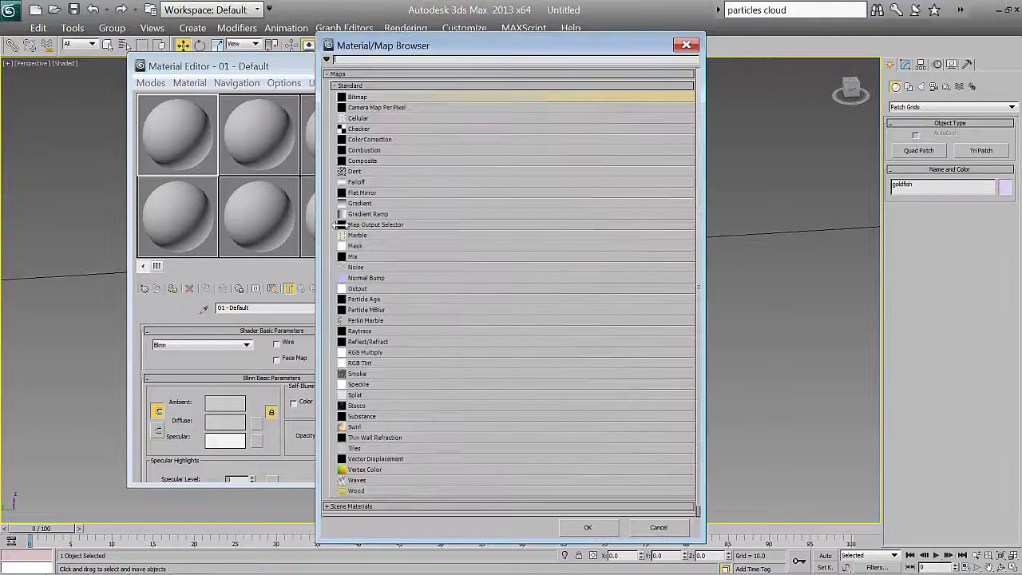
double_click(353, 96)
left_click(142, 149)
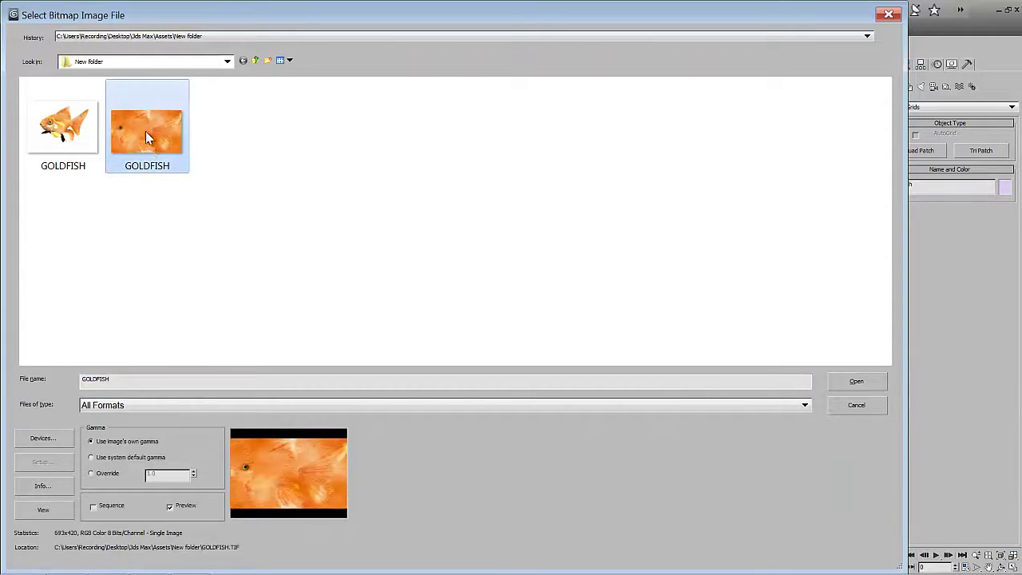
double_click(151, 148)
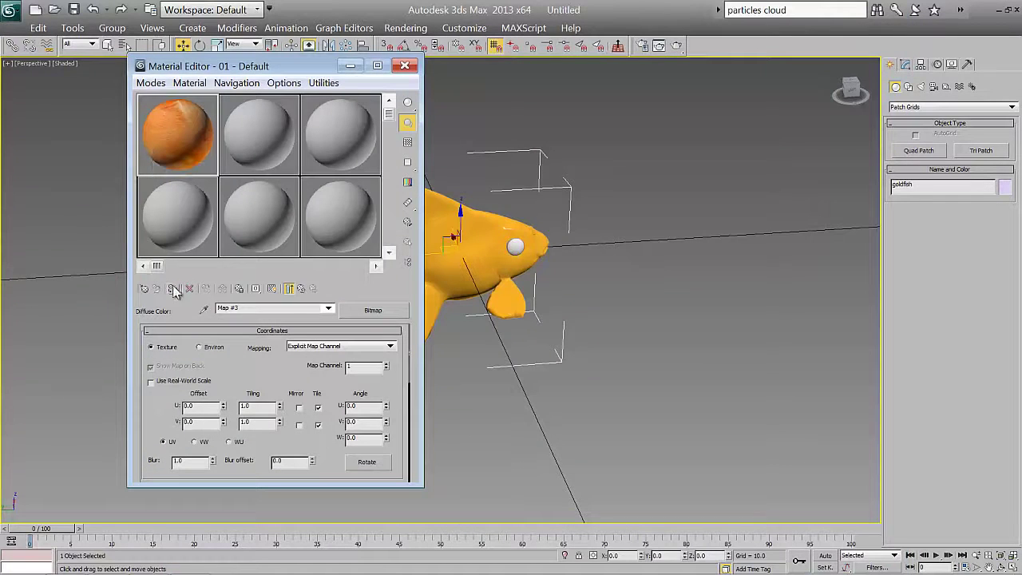
left_click(174, 290)
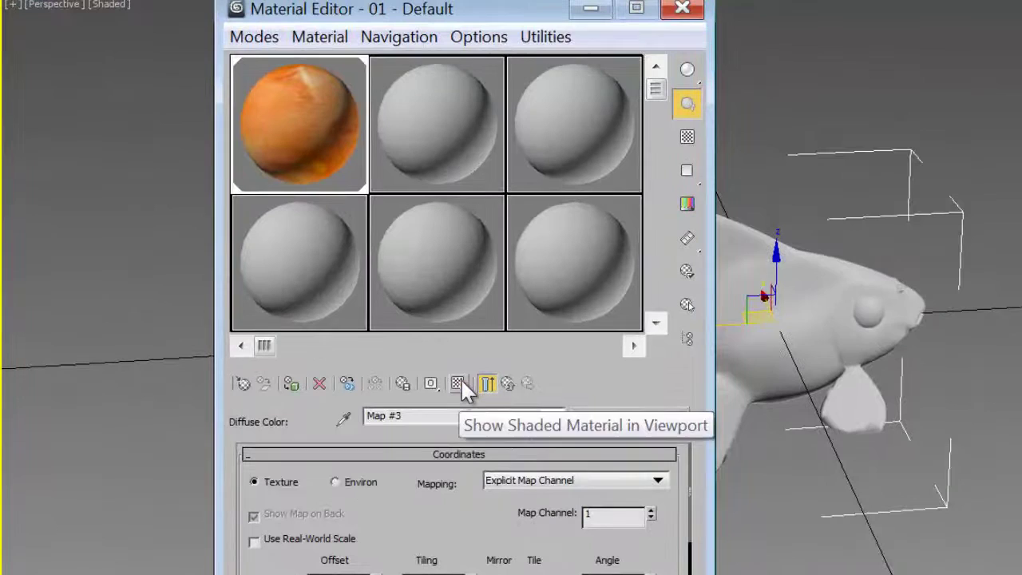
left_click(461, 379)
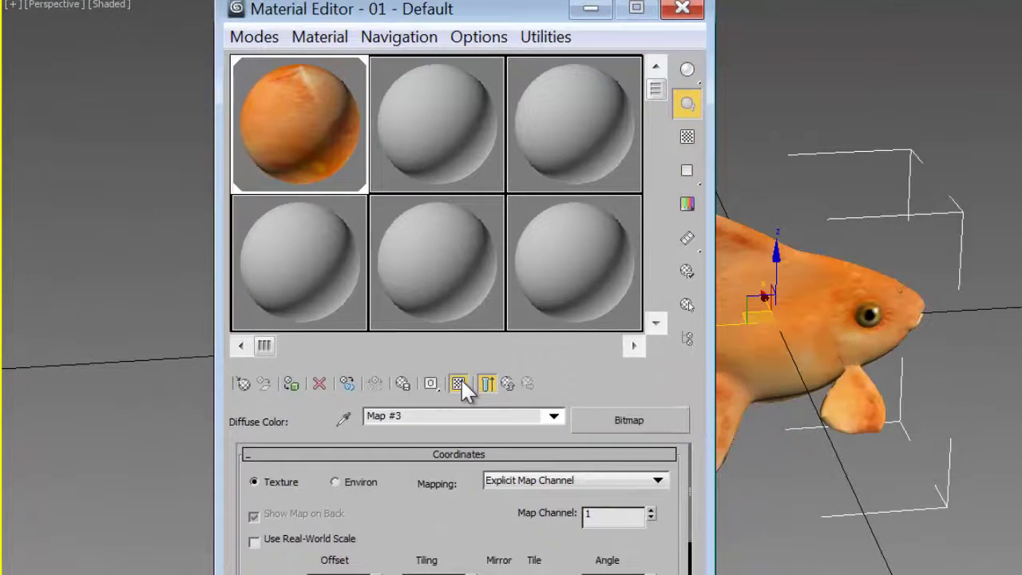
left_click(680, 8)
Recentre the view and start creating a PCloud from Create > Particle Systems.
left_click(975, 435)
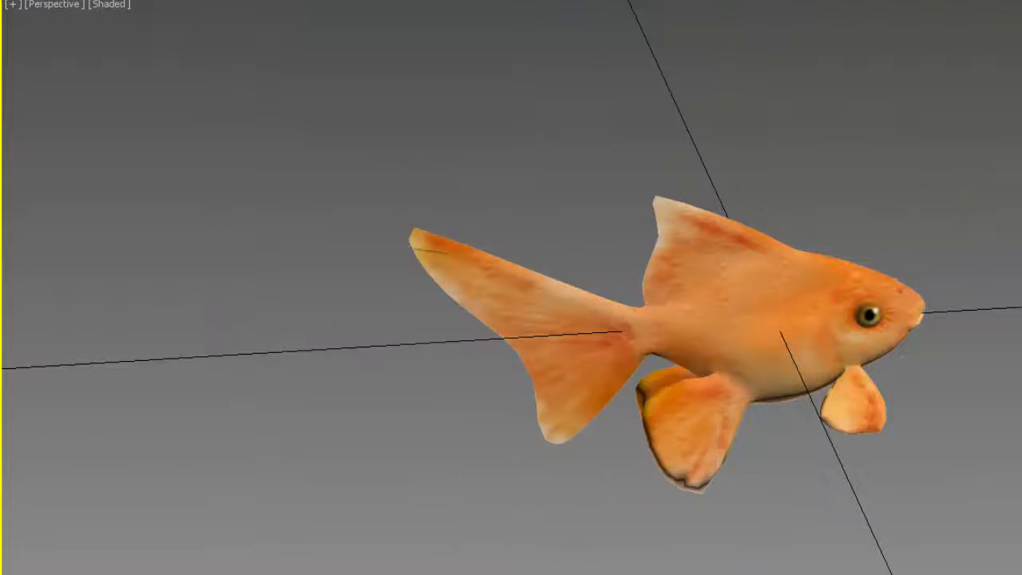
scroll(976, 436, "down", 5)
middle_click_drag(975, 435, 683, 485)
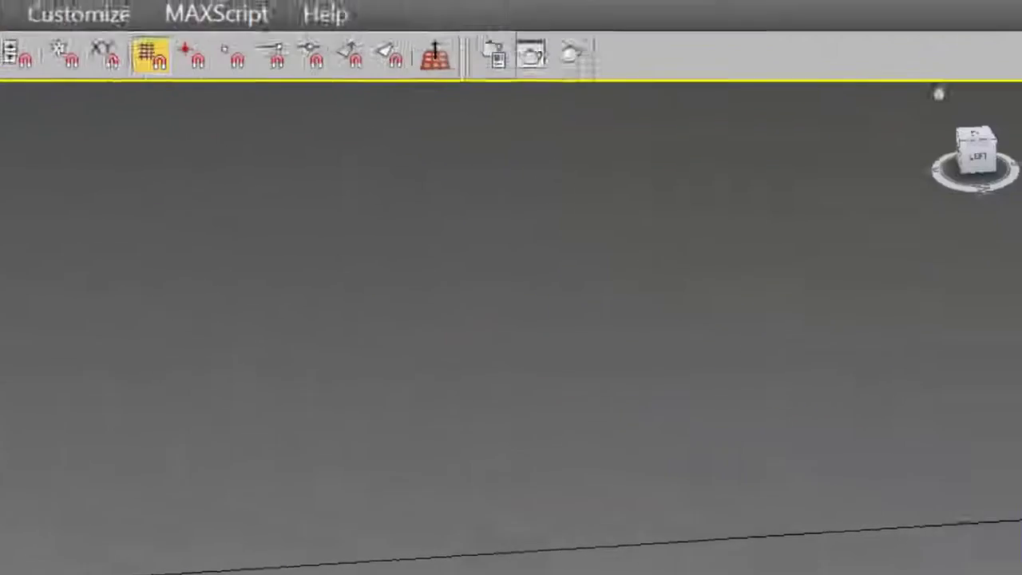
left_click(679, 316)
left_click(677, 410)
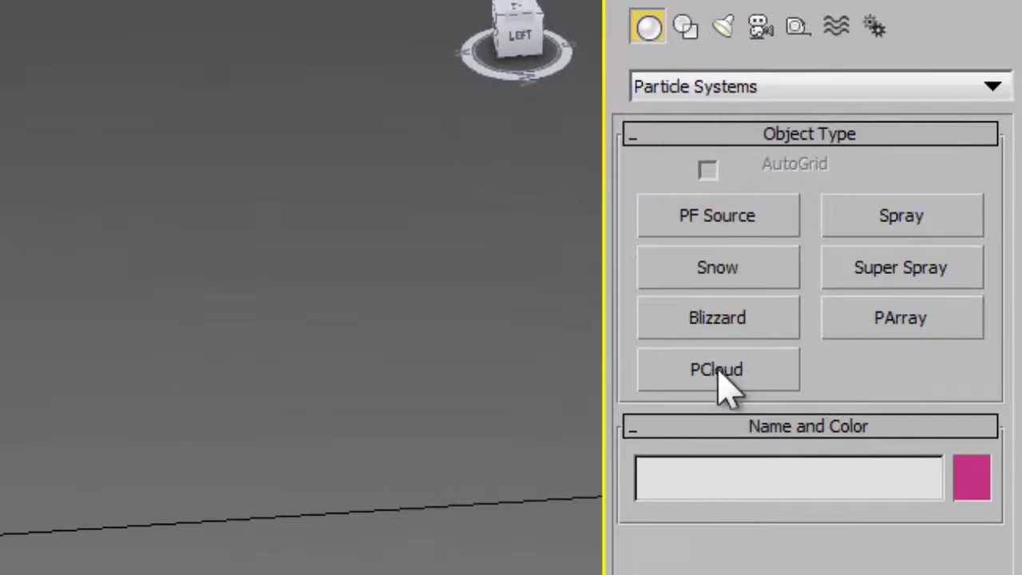
left_click(714, 369)
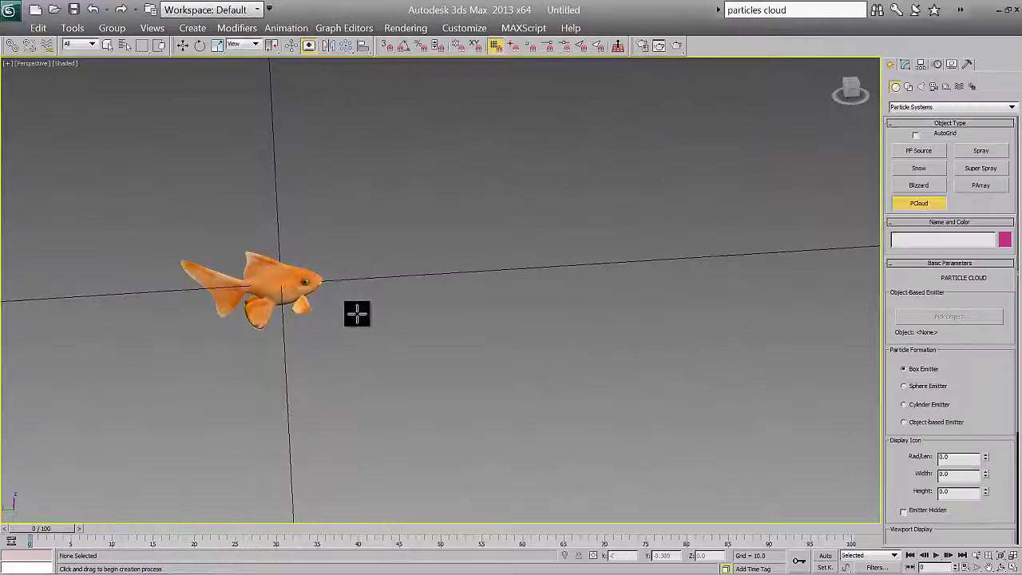
Draw a box PCloud emitter beside the fish and set its Viewport Display to Mesh.
left_click_drag(370, 304, 547, 408)
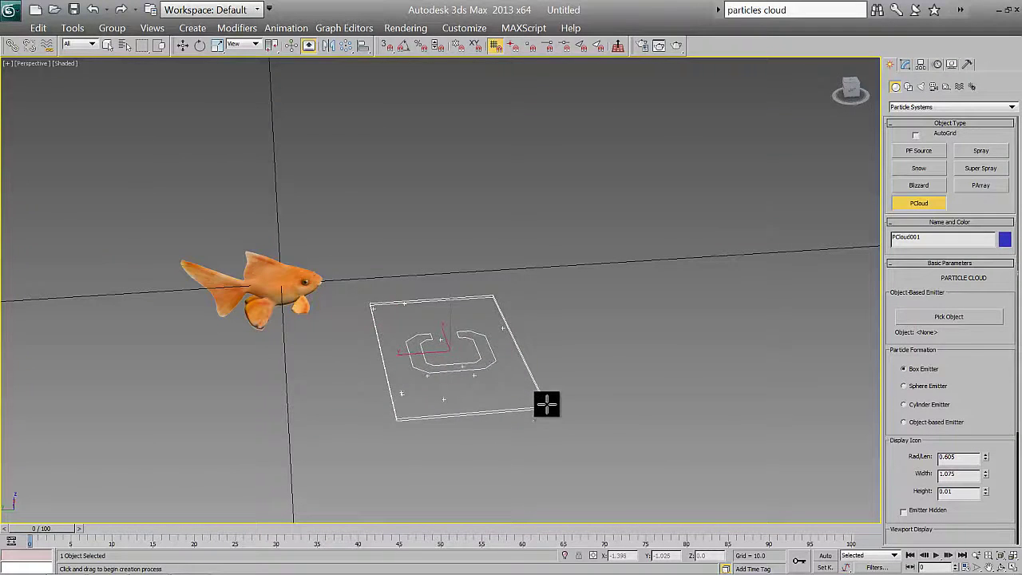
left_click(532, 327)
left_click(183, 45)
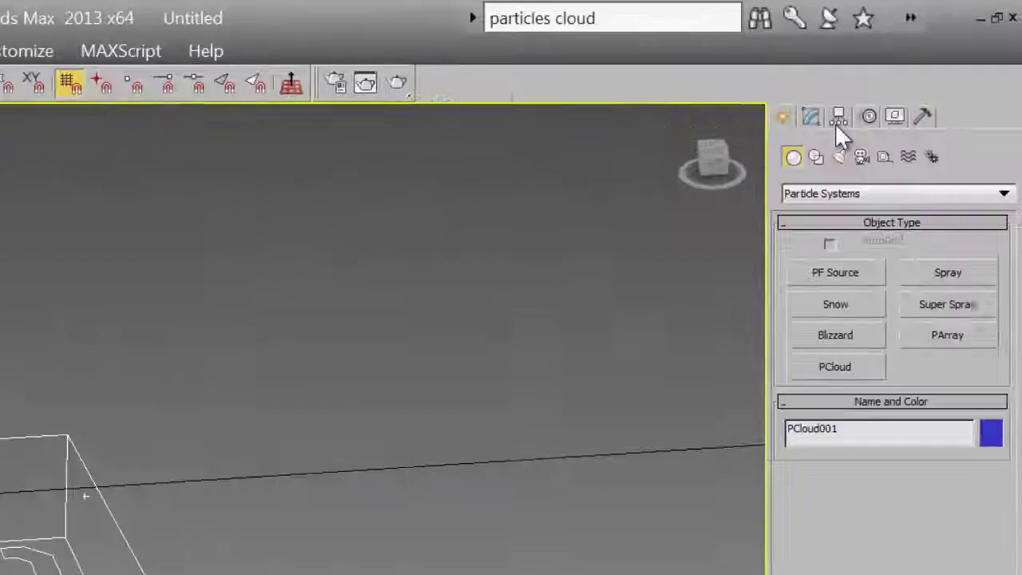
left_click(811, 117)
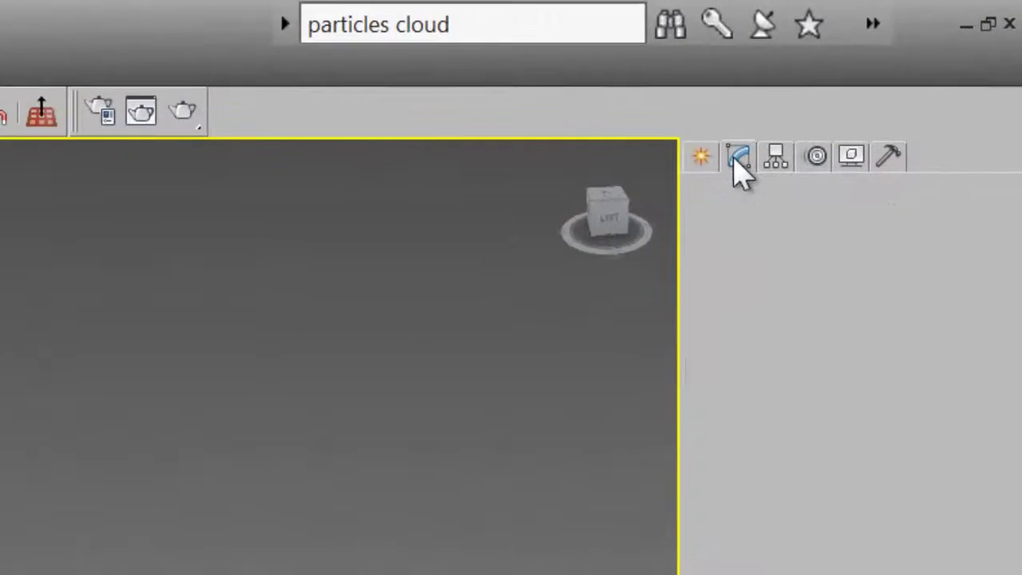
left_click_drag(883, 447, 882, 263)
left_click(771, 138)
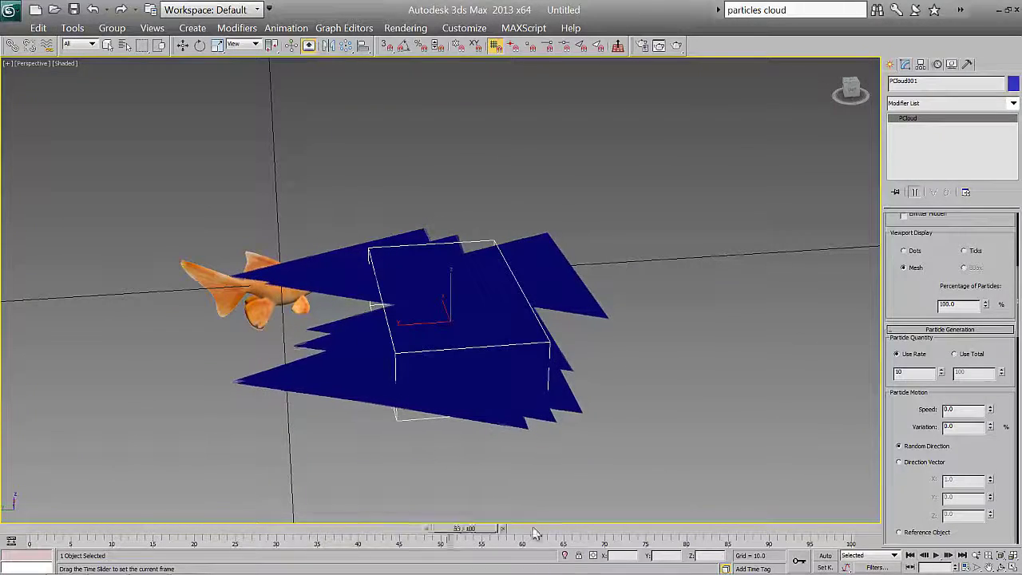
At frame 36, set PCloud's Particle Type to Instanced Geometry and pick the goldfish as its object.
left_click_drag(471, 529, 331, 529)
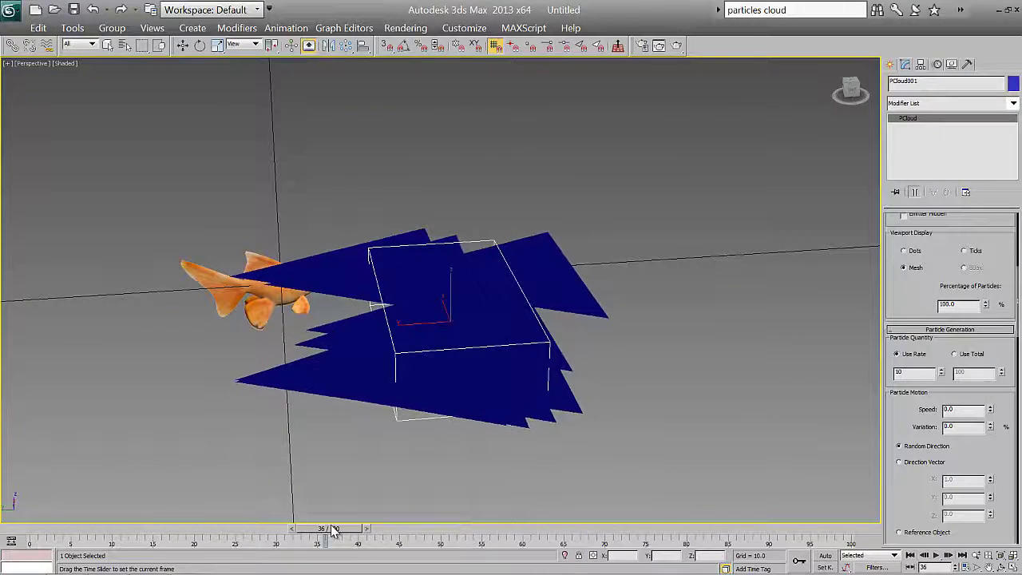
key("w")
right_click(939, 287)
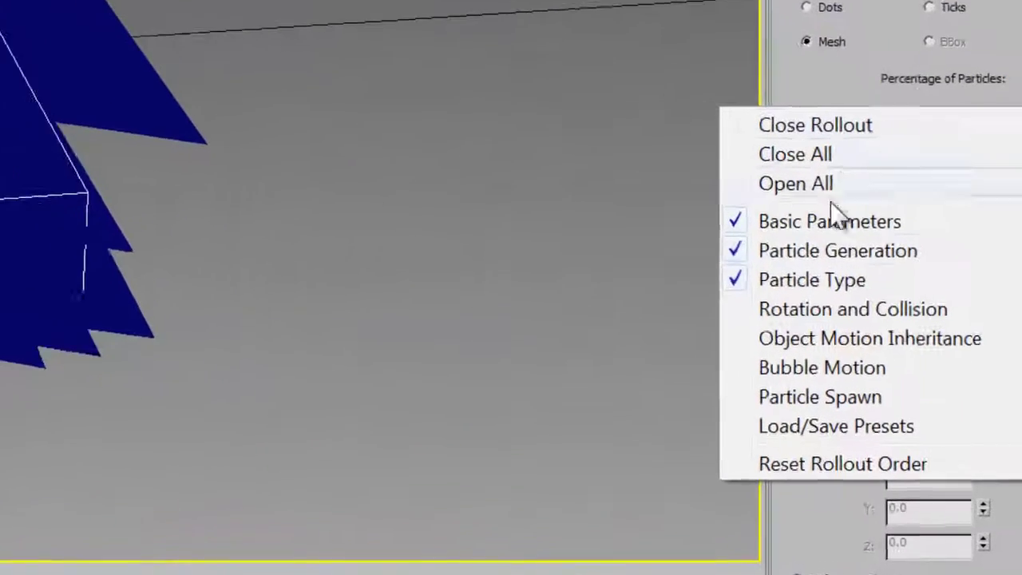
left_click(821, 268)
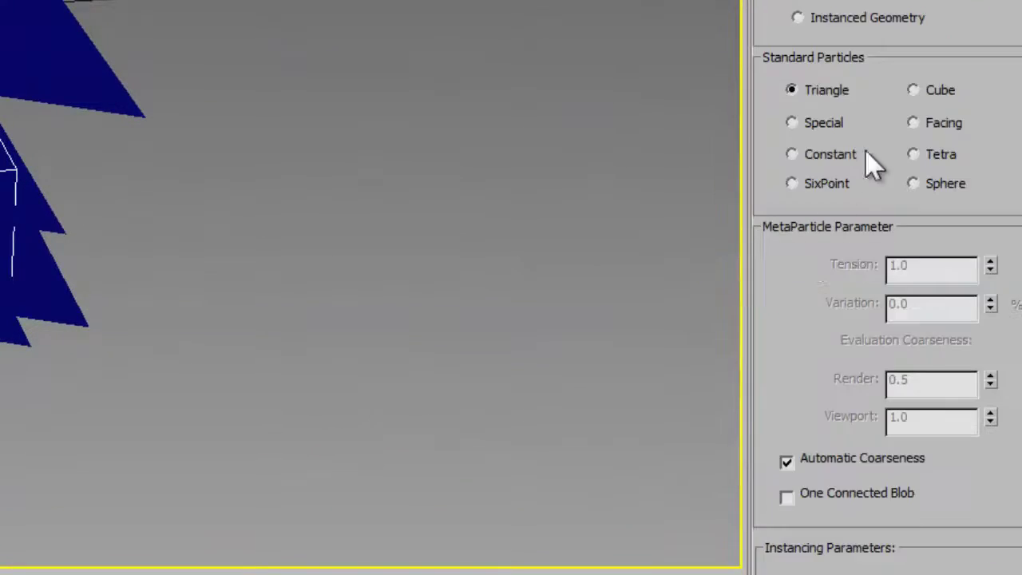
left_click(773, 135)
left_click_drag(703, 530, 730, 50)
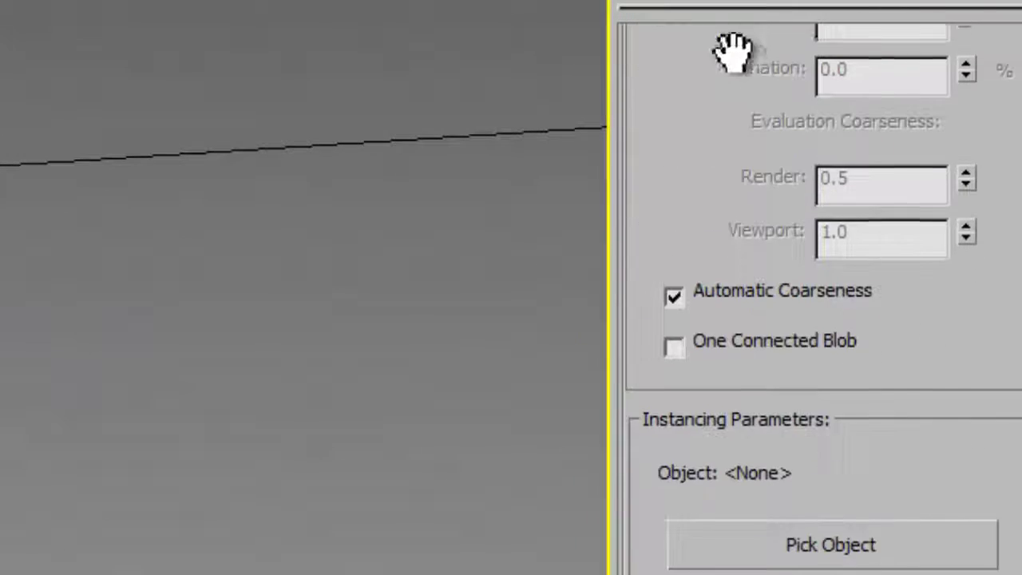
left_click(852, 515)
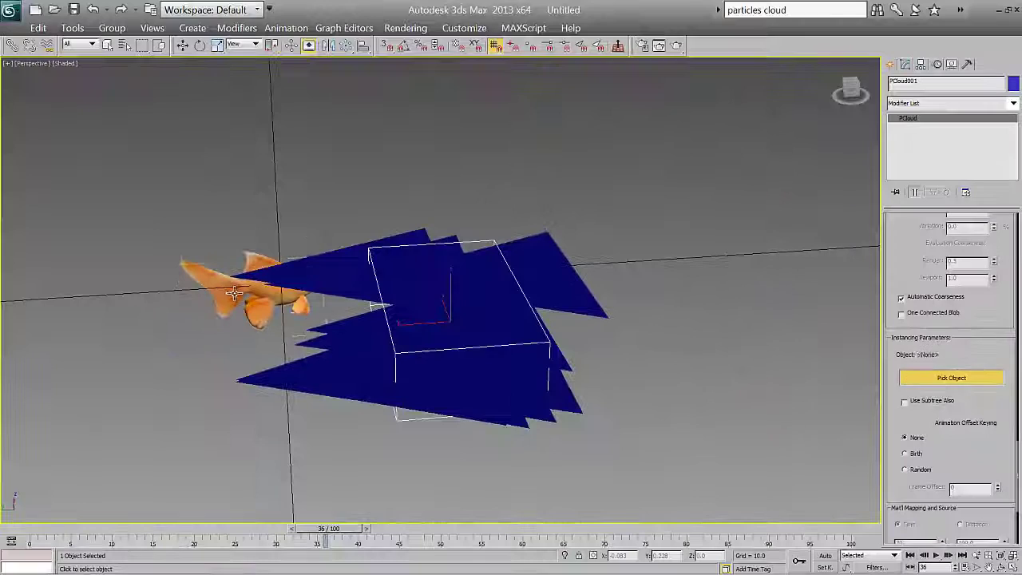
left_click(292, 300)
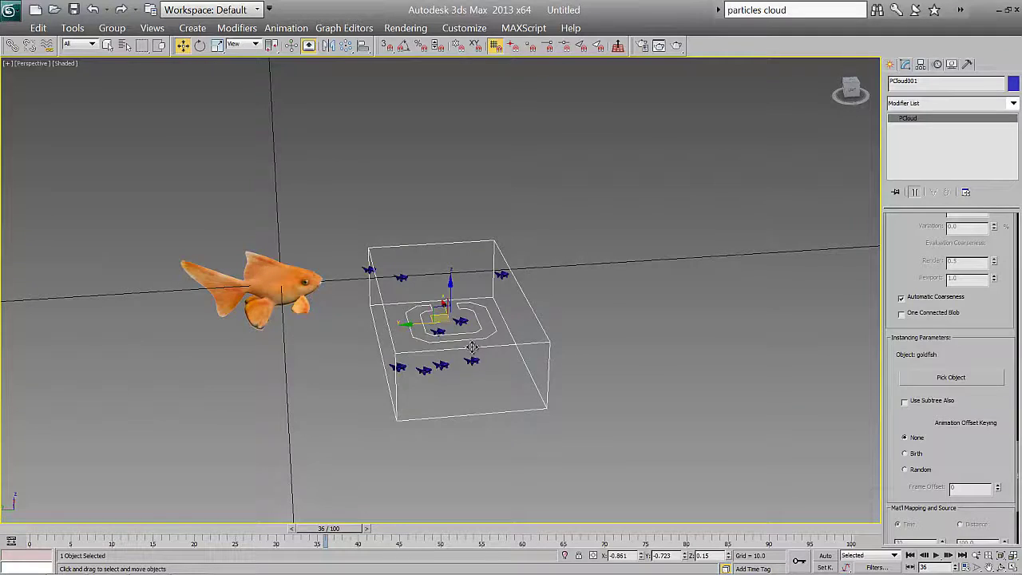
scroll(472, 345, "up", 5)
Select the original orange goldfish and hide it via Hide Selection, leaving only the particle fish.
middle_click_drag(463, 366, 340, 219)
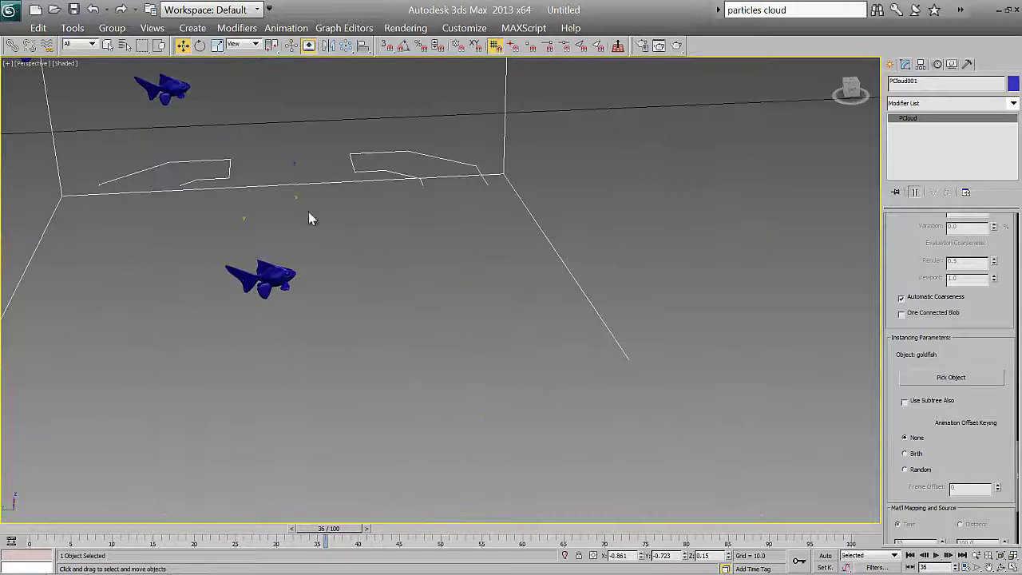
left_click(450, 178)
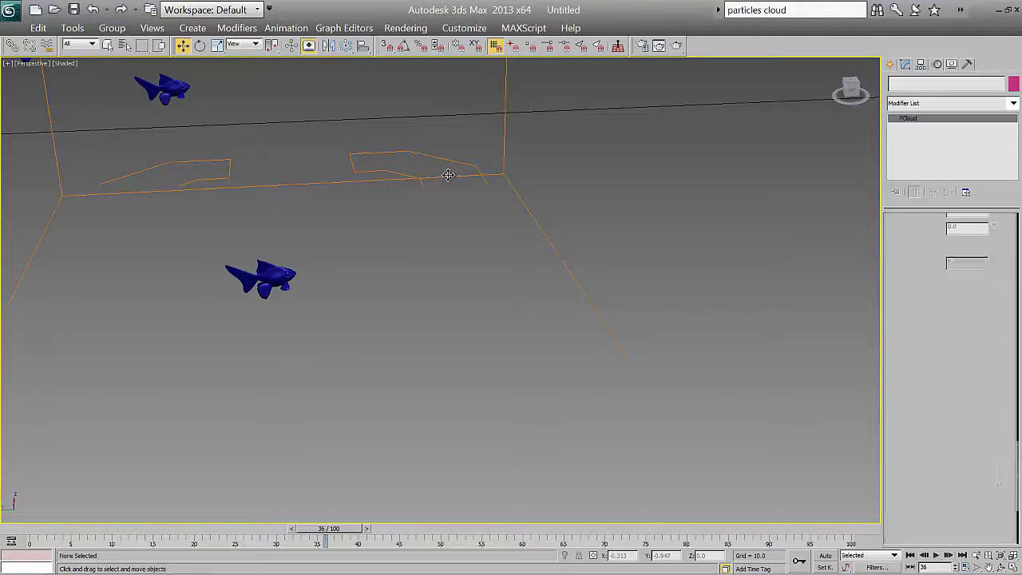
left_click(448, 174)
key("m")
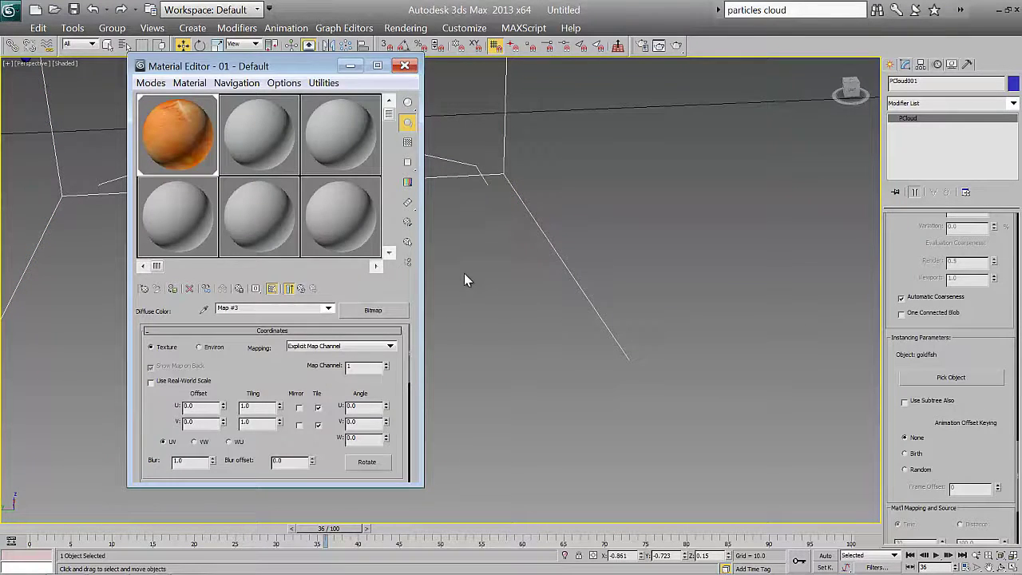
key("m")
left_click(486, 306)
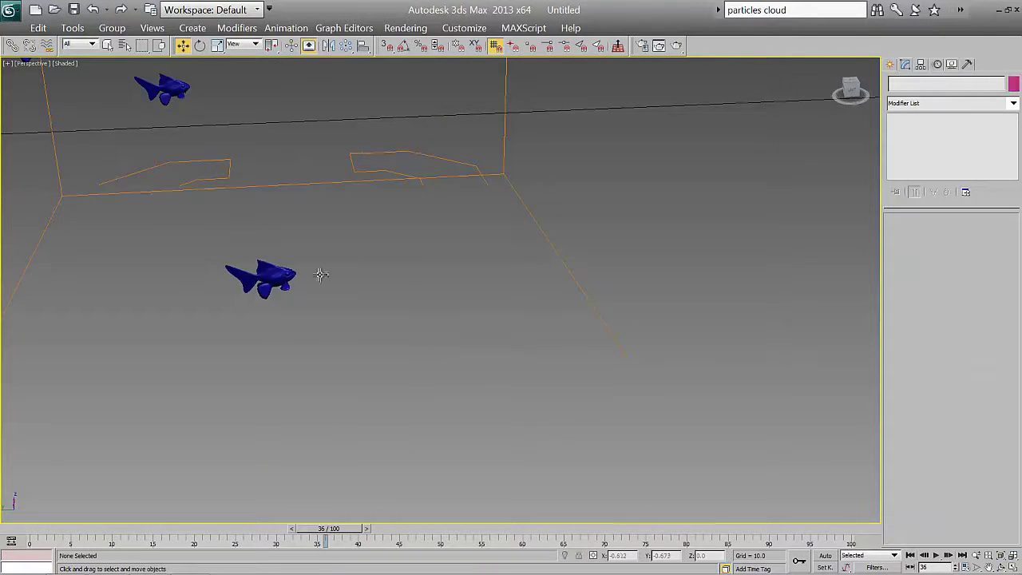
left_click(288, 278)
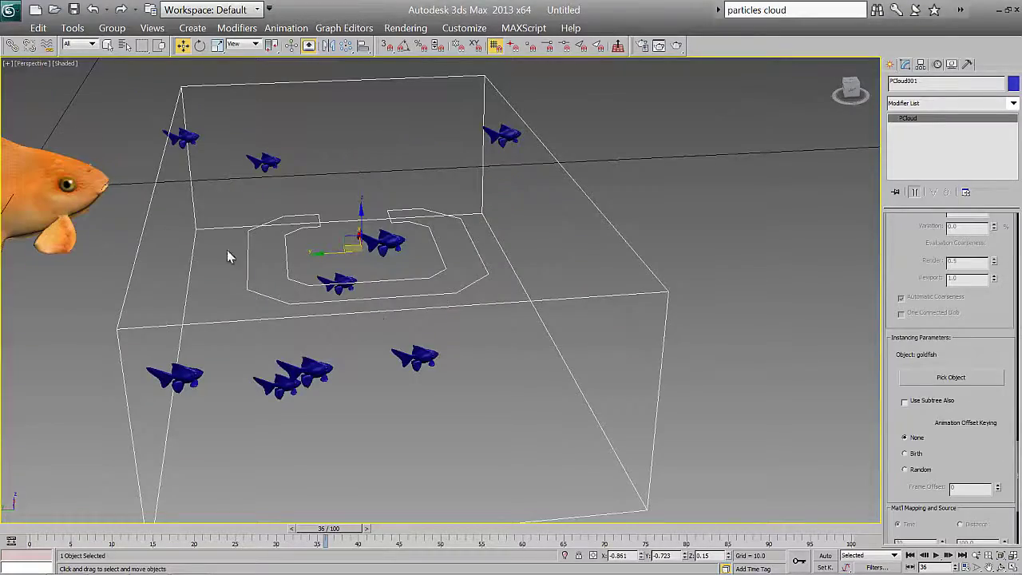
left_click(46, 185)
right_click(46, 187)
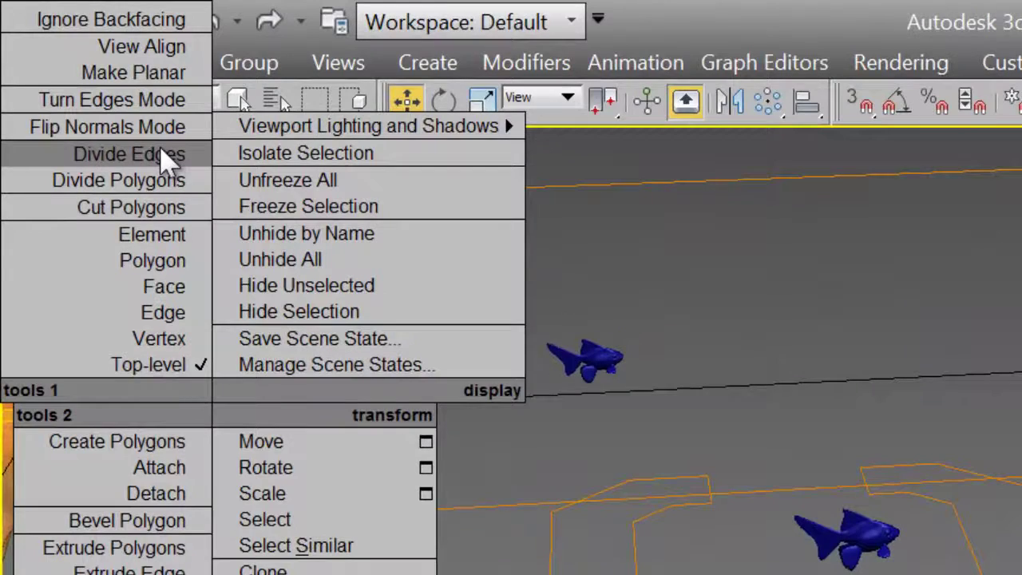
left_click(272, 308)
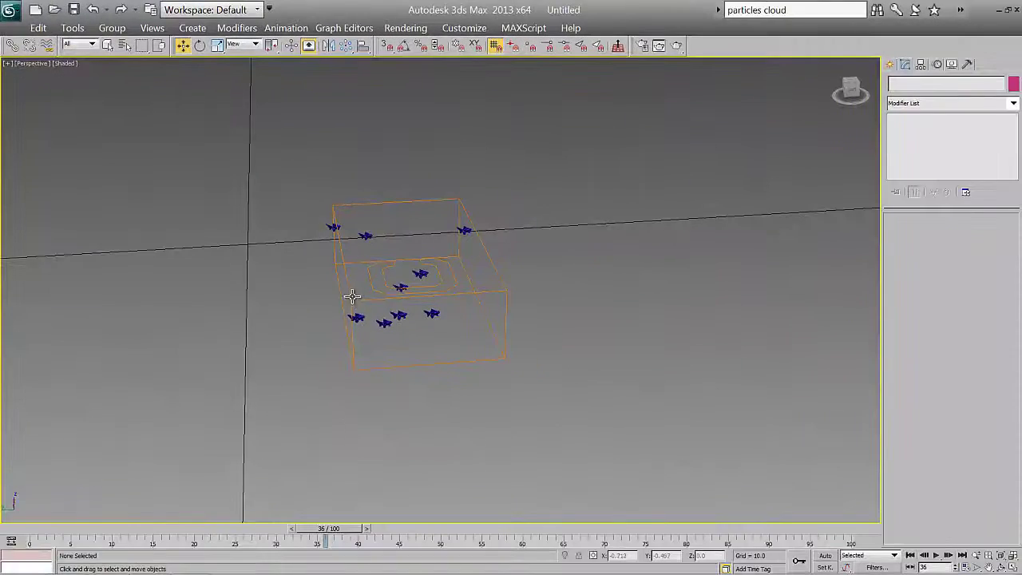
Select the particle cloud and load the Cloud/Smoke preset into it.
left_click(357, 307)
right_click(997, 329)
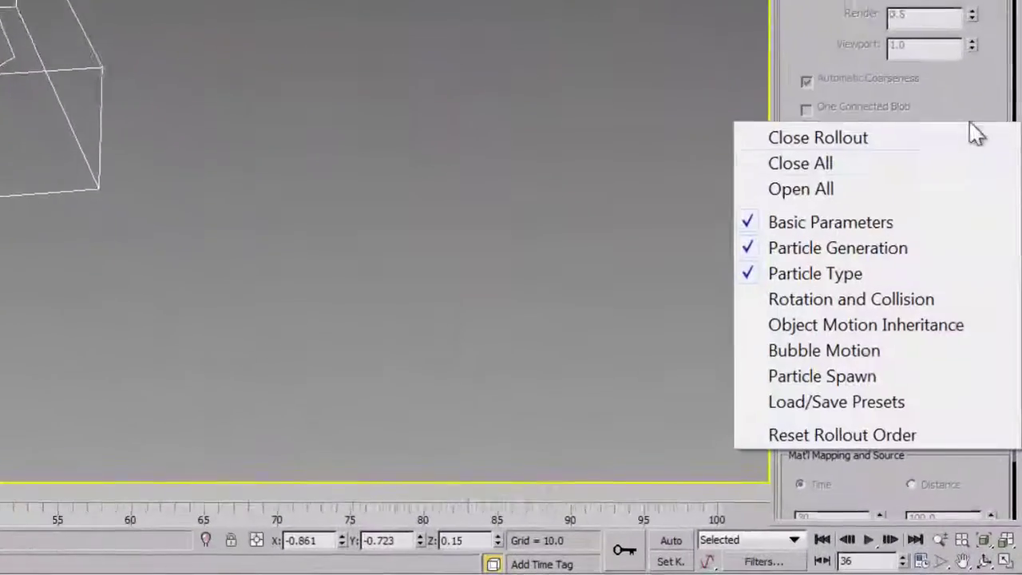
left_click(823, 402)
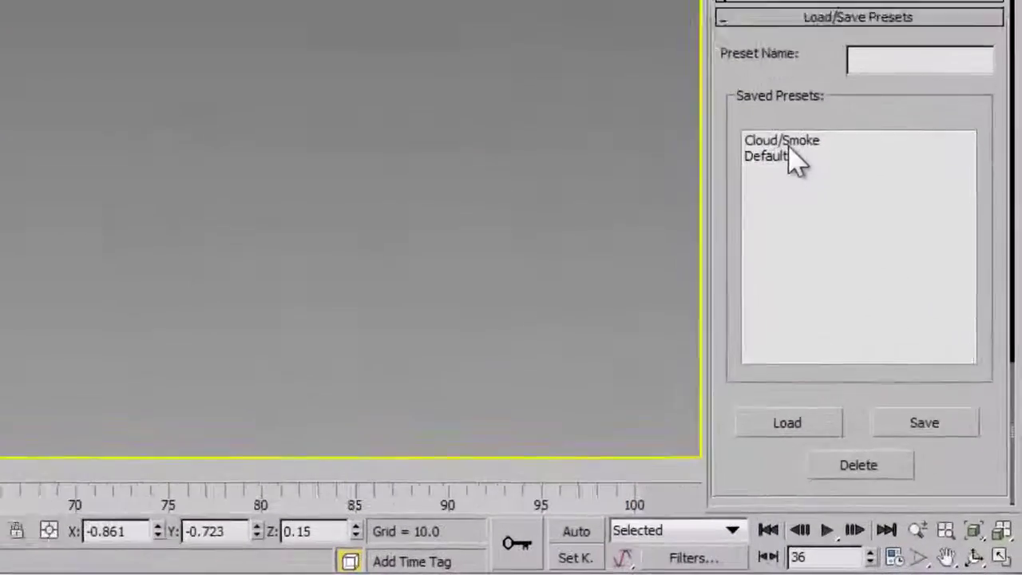
left_click(897, 344)
left_click(901, 494)
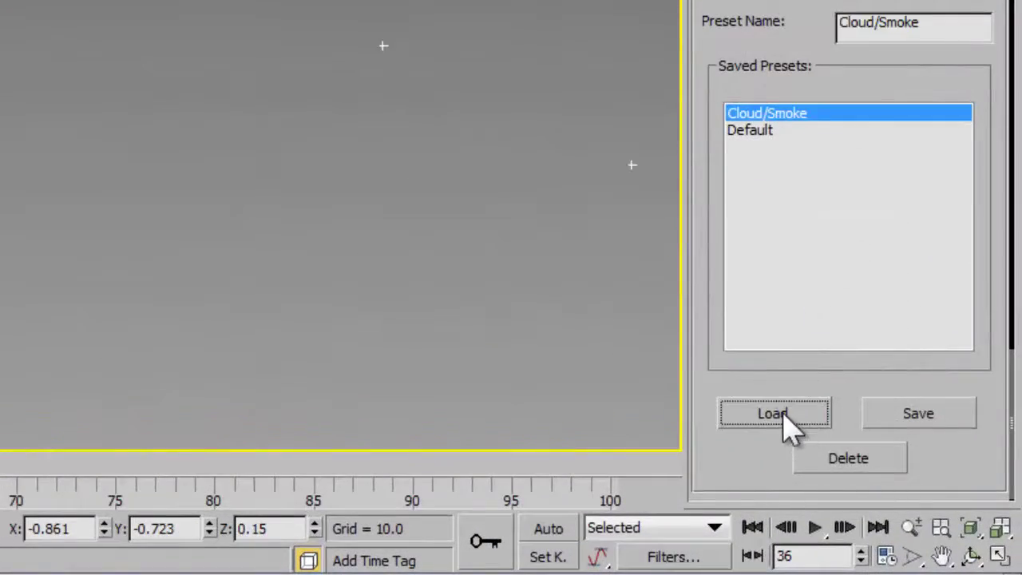
Switch the particle type back to Instanced Geometry.
scroll(858, 190, "up", 5)
right_click(883, 376)
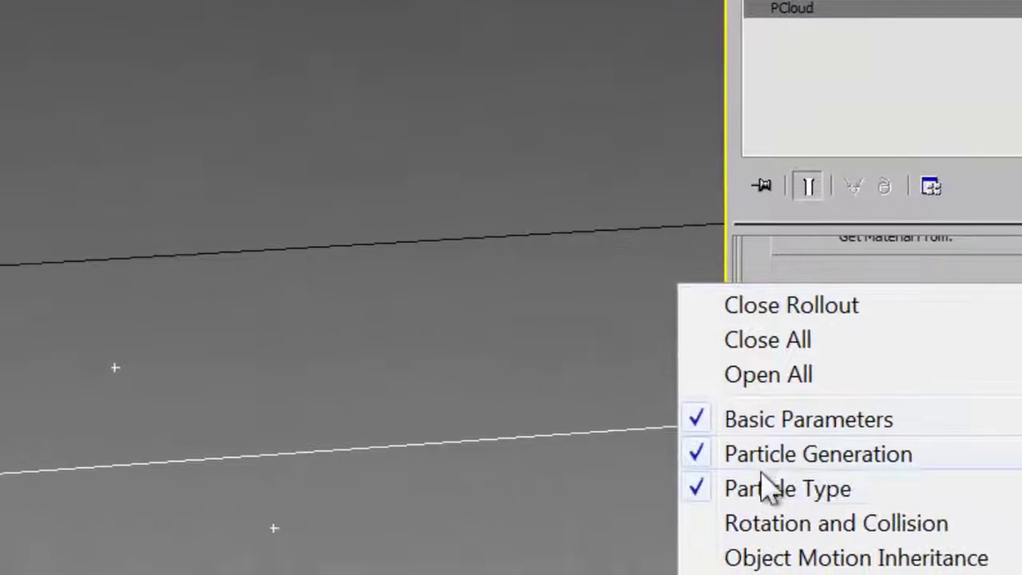
left_click(766, 489)
left_click(793, 293)
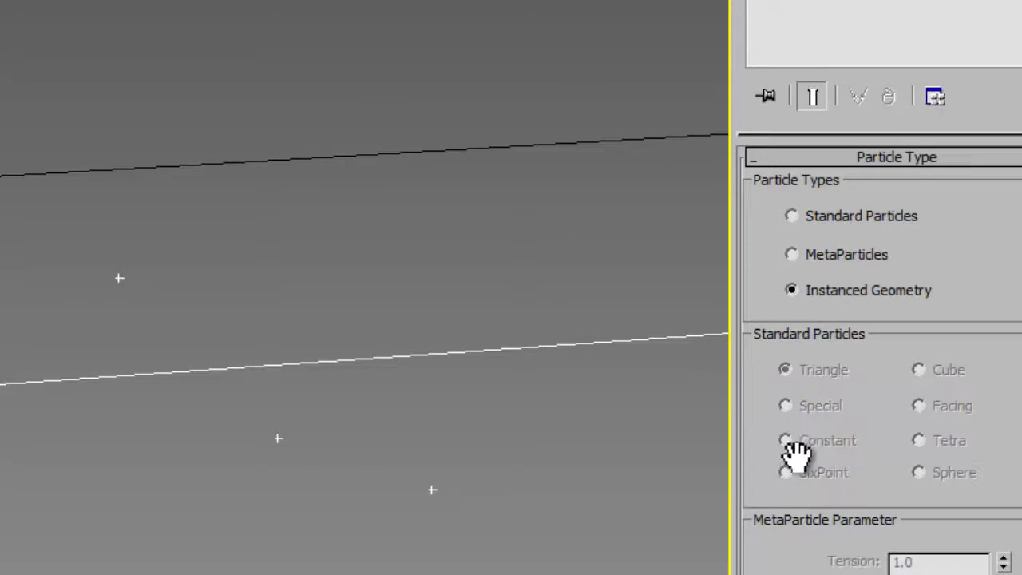
Unhide all objects and re-pick the goldfish as the instanced object.
right_click(112, 456)
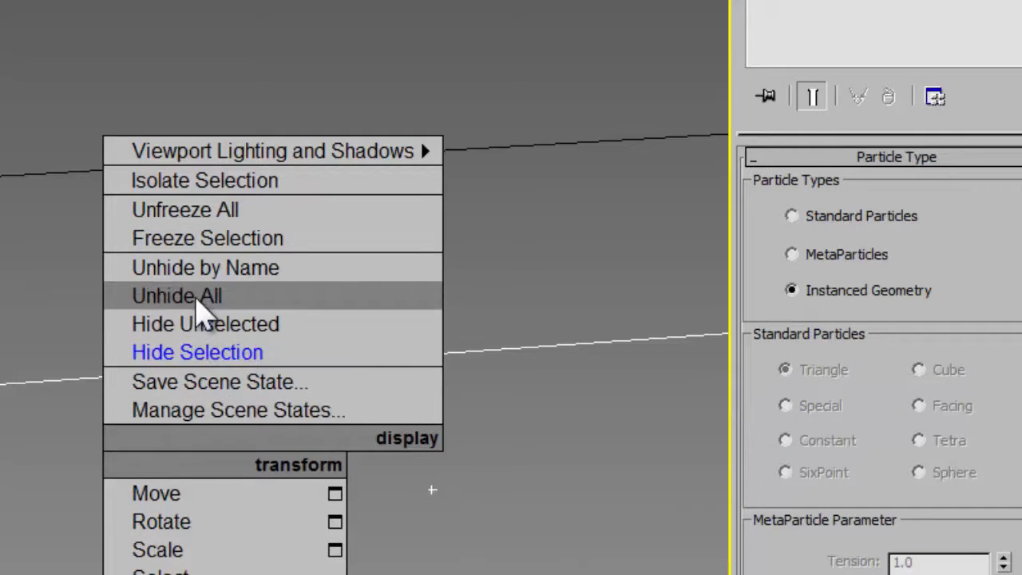
left_click(198, 302)
left_click_drag(927, 411, 897, 242)
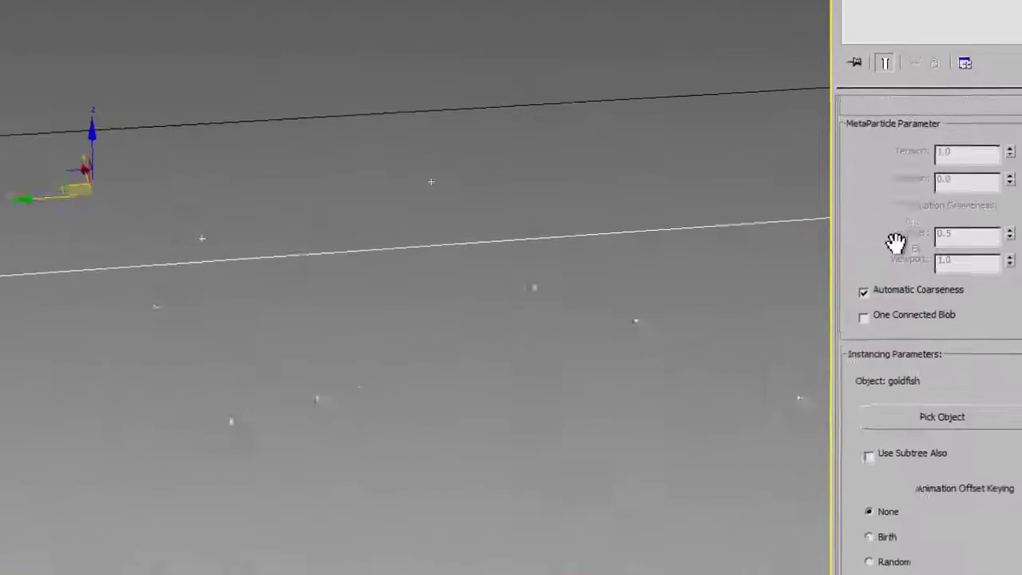
left_click(947, 416)
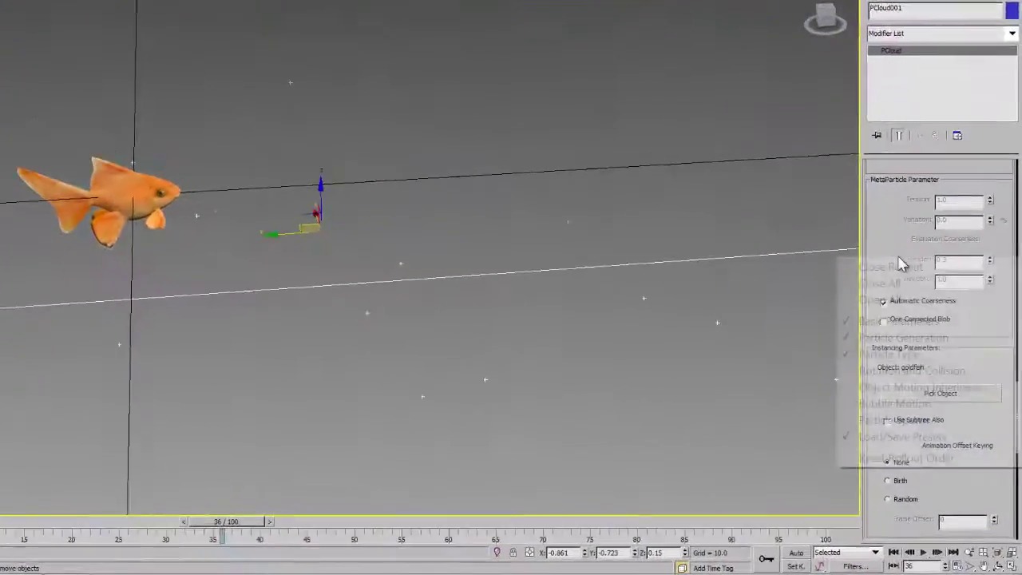
Set PCloud001's viewport display to Mesh so particles show as small fish.
right_click(935, 311)
left_click(785, 185)
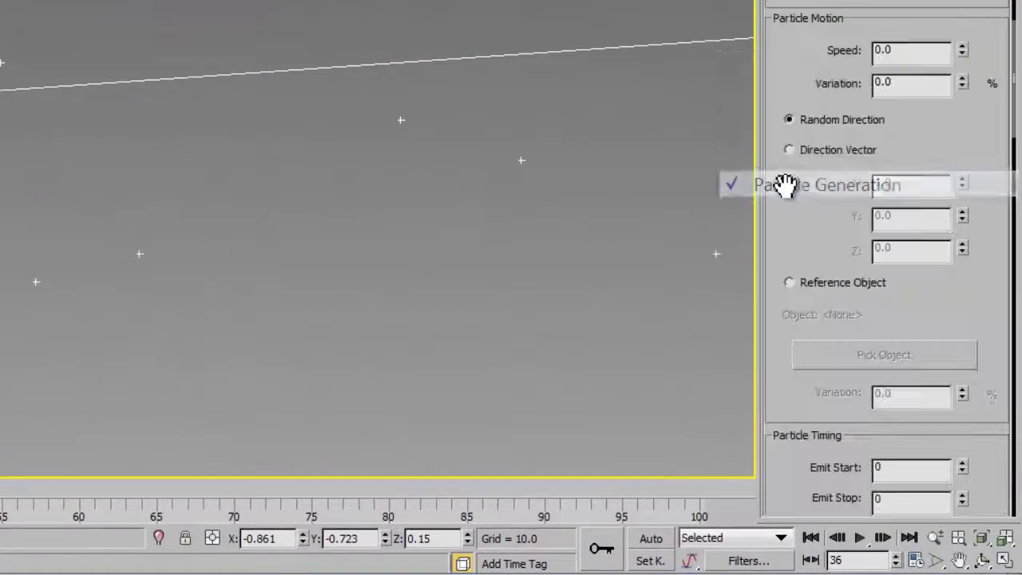
scroll(799, 183, "up", 1)
scroll(800, 240, "up", 5)
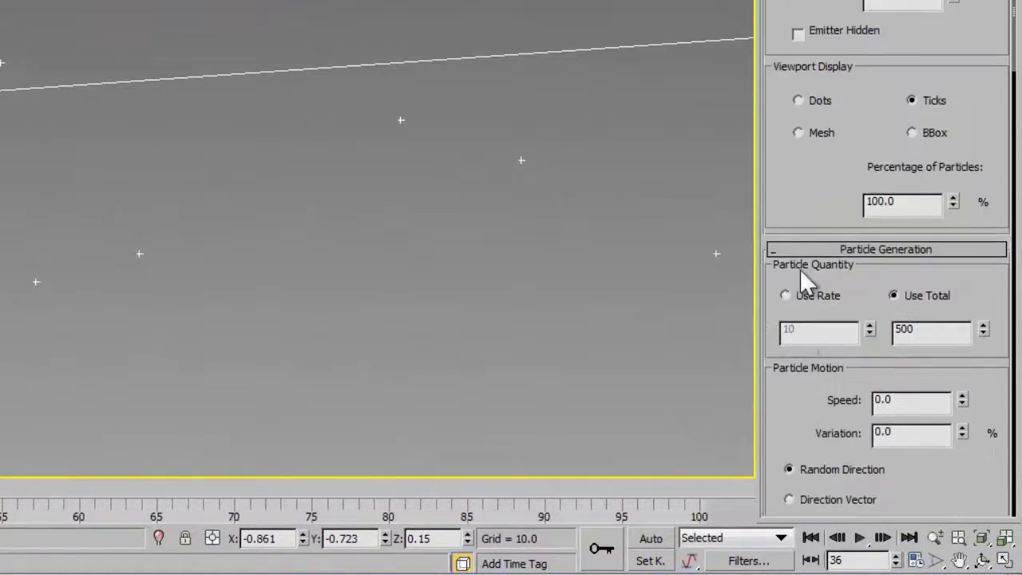
left_click(801, 132)
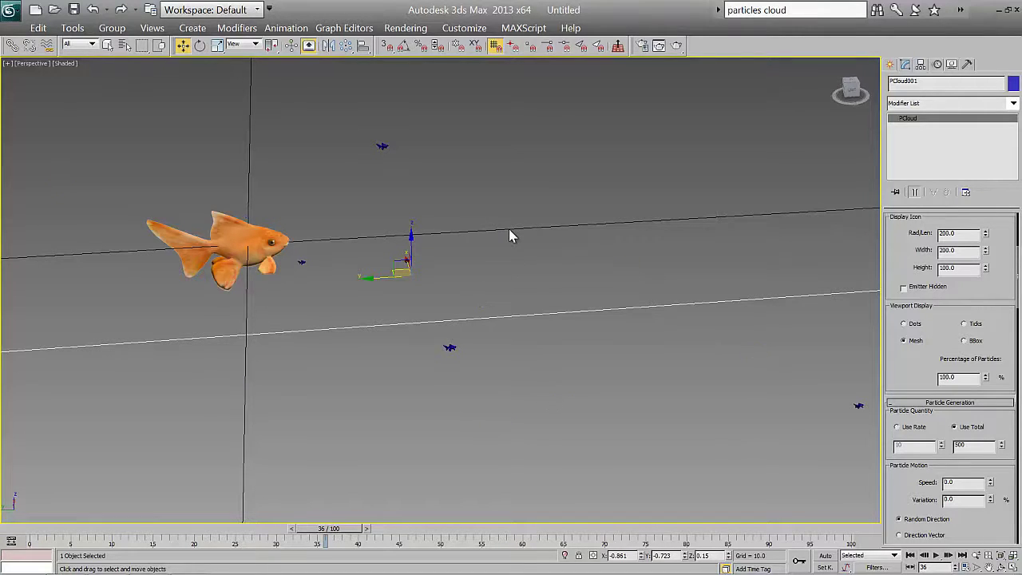
left_click(537, 313)
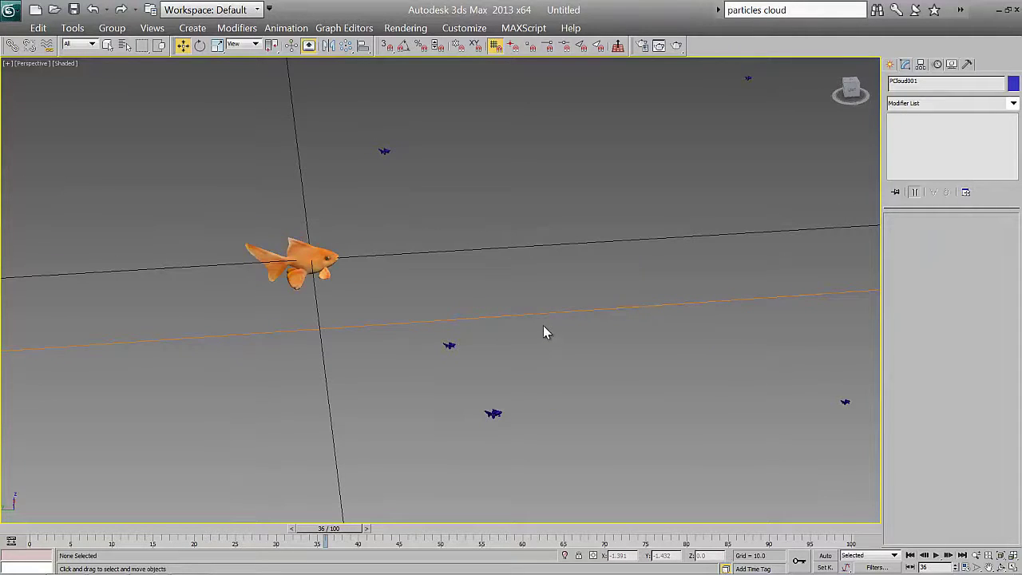
scroll(543, 332, "down", 2)
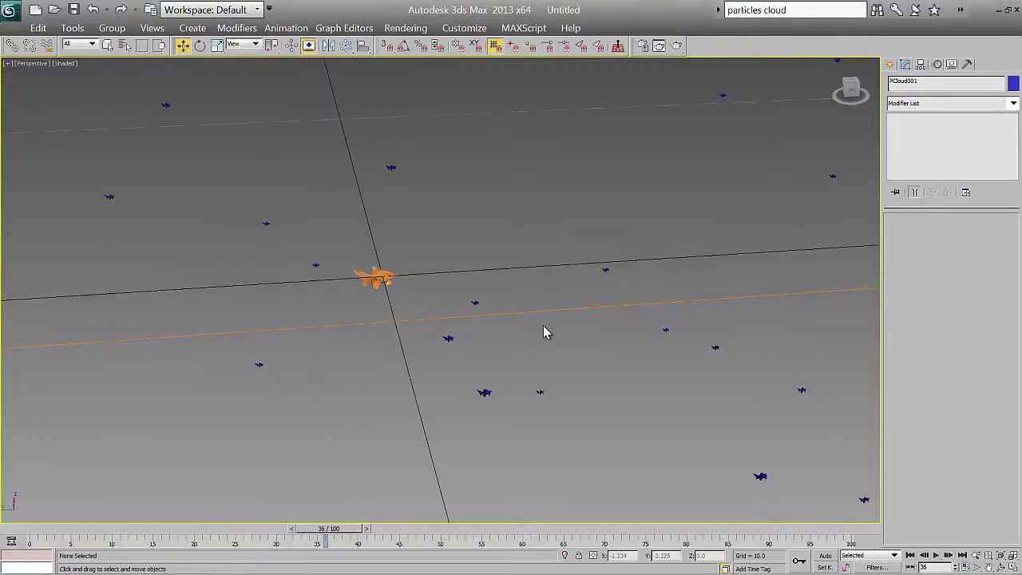
scroll(851, 299, "down", 2)
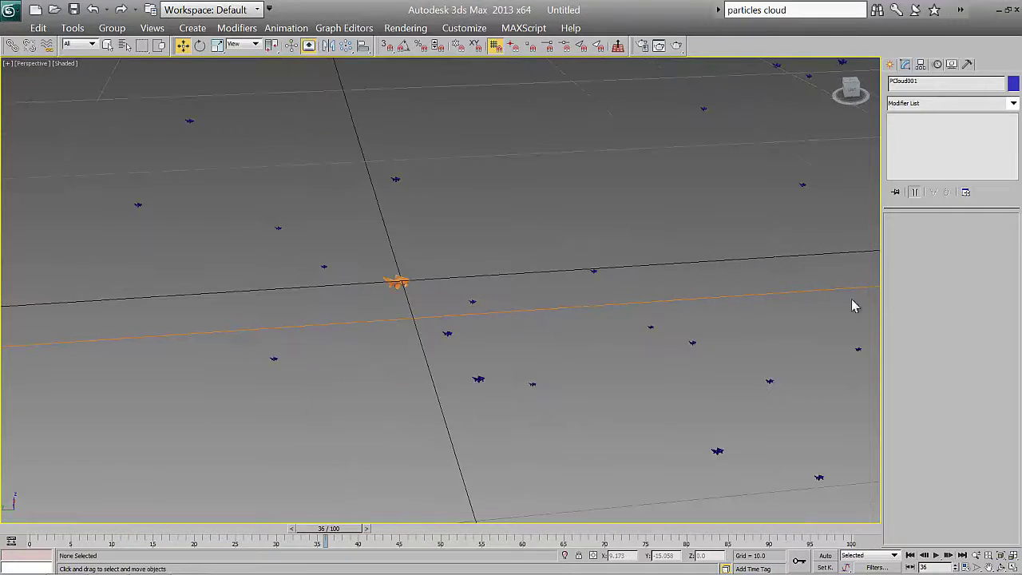
left_click(399, 302)
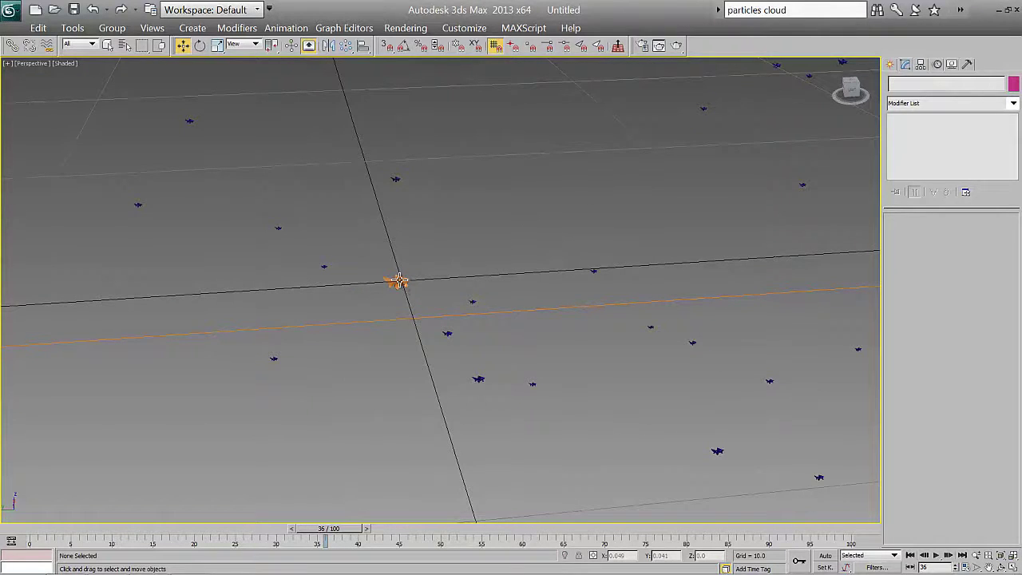